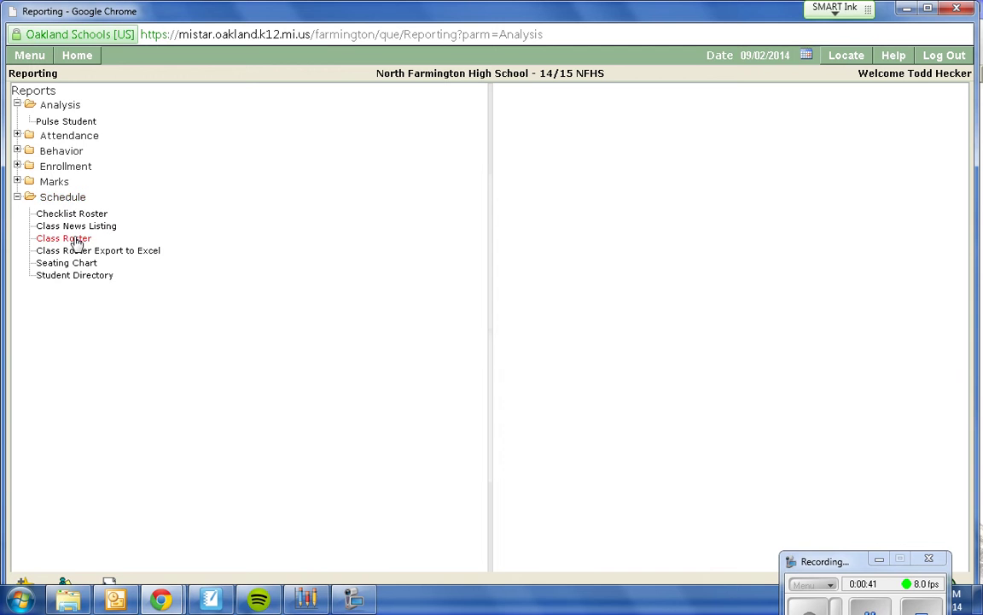
Step: Open the Class Roster report, exclude the counselor name from it, and dismiss the incoming e-mail alerts
{"action": "left_click", "coordinate": [74, 242]}
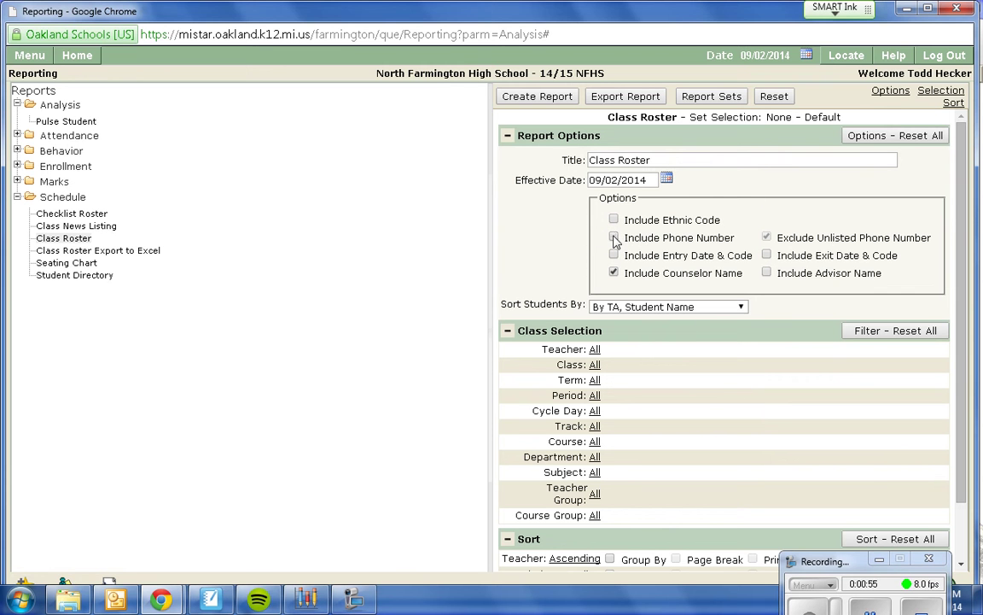
{"action": "left_click", "coordinate": [614, 273]}
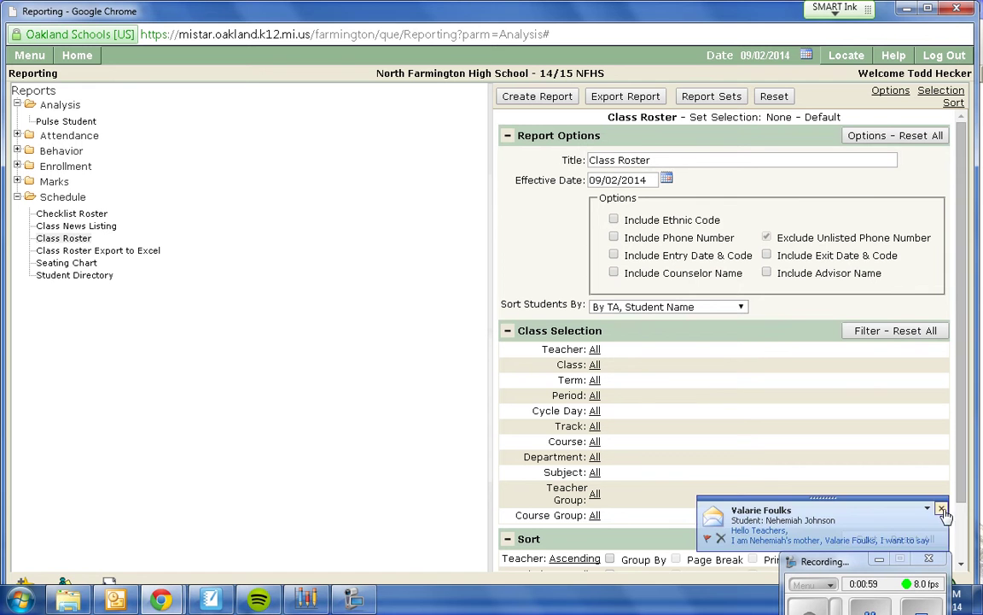
{"action": "left_click", "coordinate": [942, 510]}
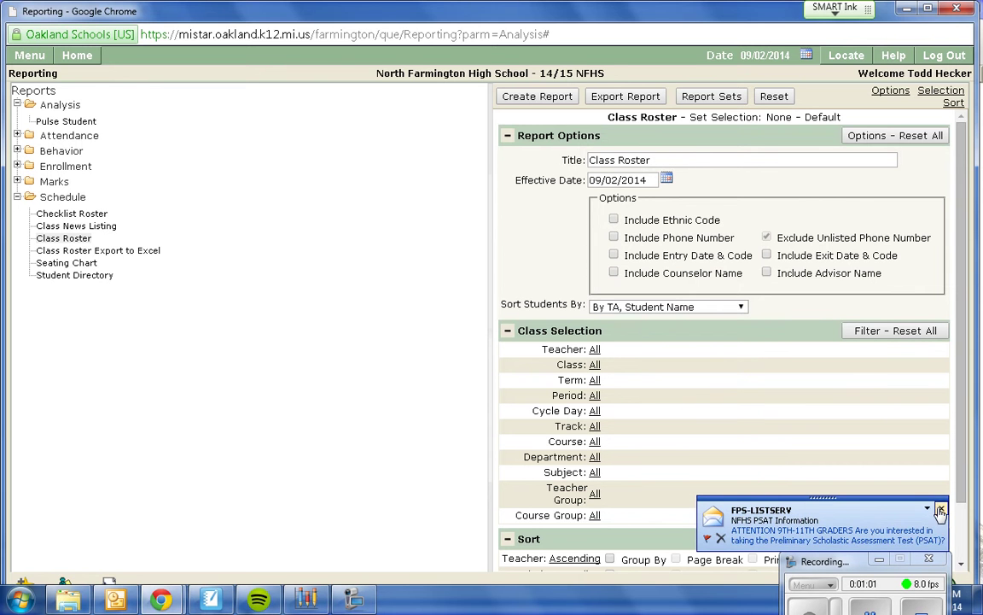
{"action": "left_click", "coordinate": [942, 511]}
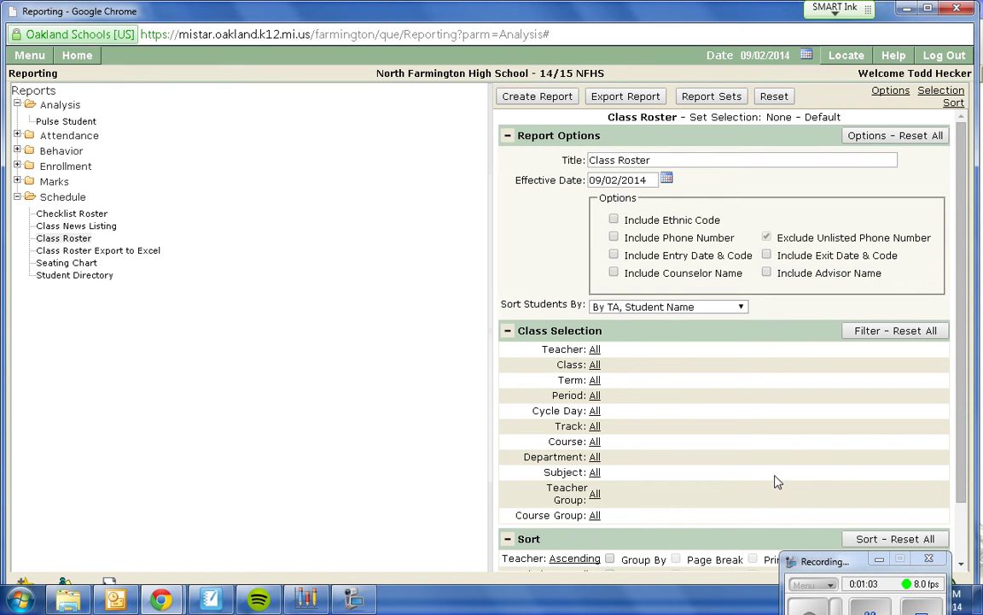
Step: Filter the roster's class selection to the only available teacher and the term T1H - HS T1 Final Marks
{"action": "left_click", "coordinate": [595, 350]}
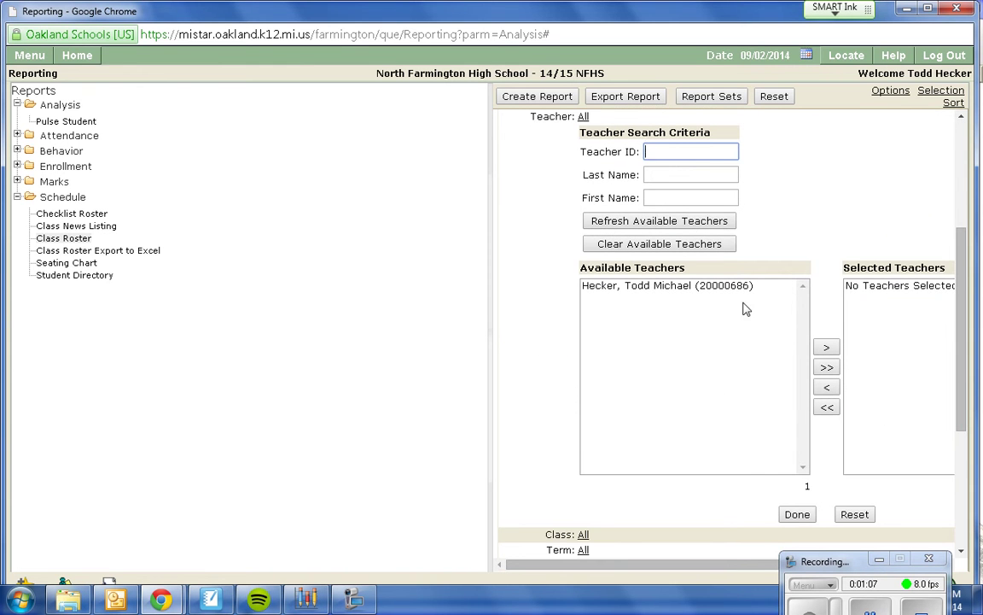
{"action": "left_click", "coordinate": [647, 288]}
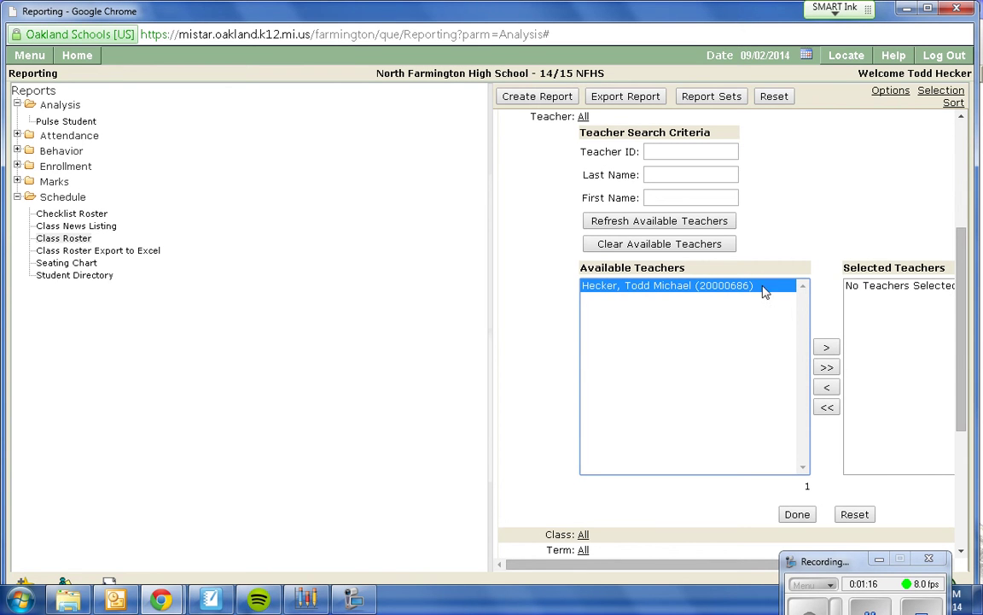
{"action": "left_click", "coordinate": [827, 348]}
{"action": "left_click", "coordinate": [797, 514]}
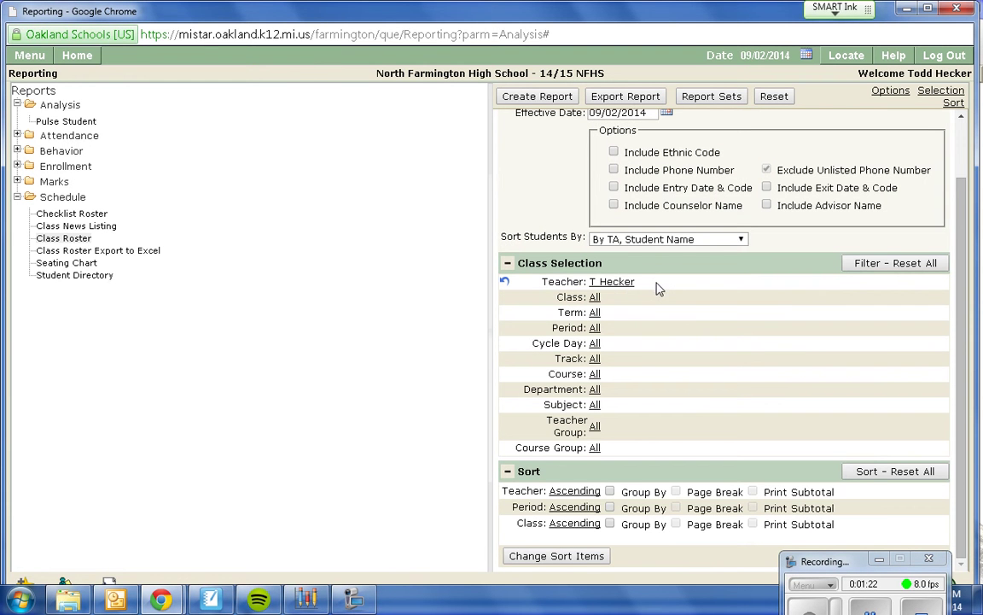
{"action": "left_click", "coordinate": [595, 312]}
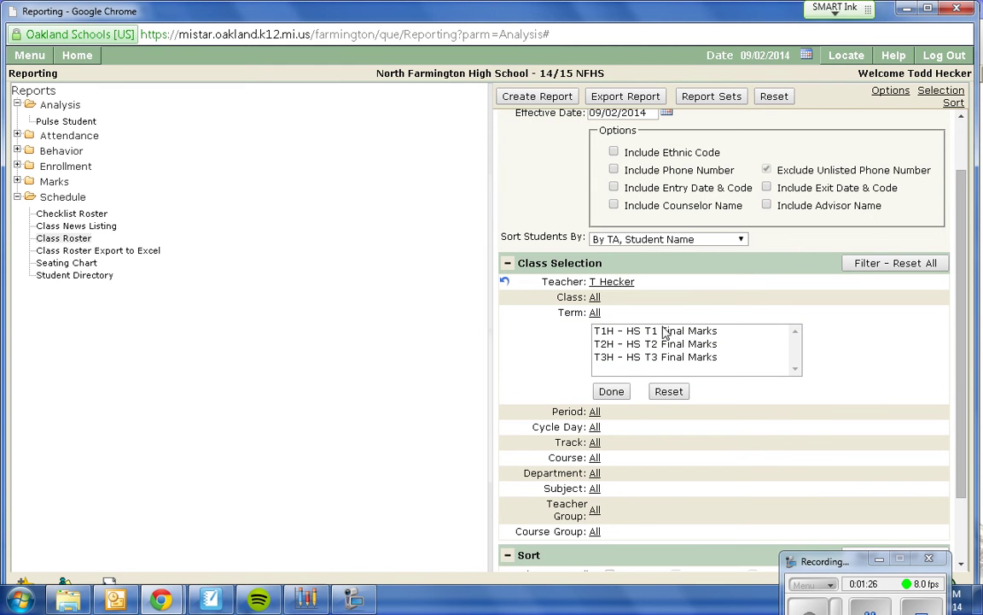
{"action": "left_click", "coordinate": [610, 331]}
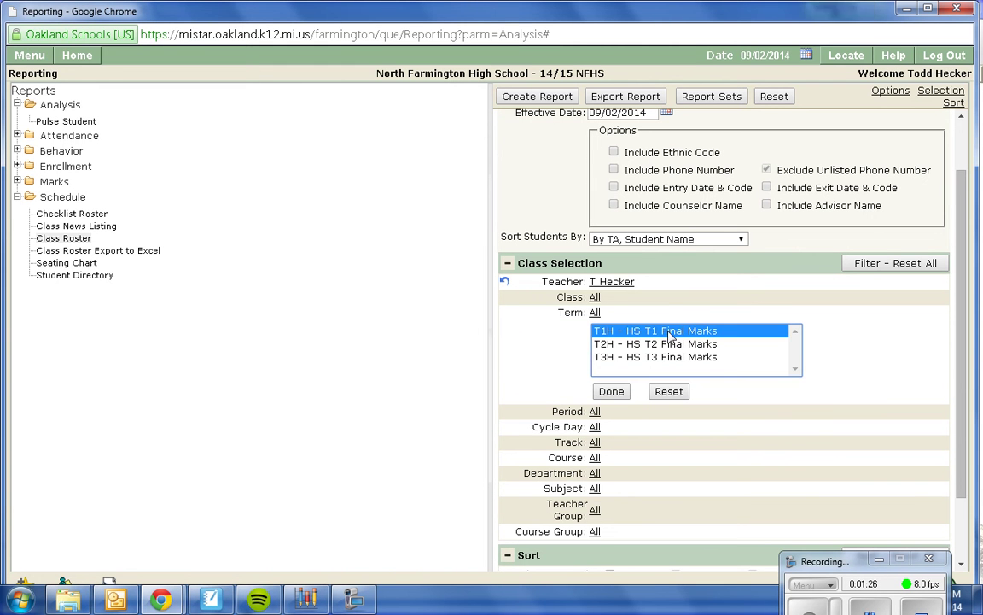
{"action": "left_click", "coordinate": [620, 392]}
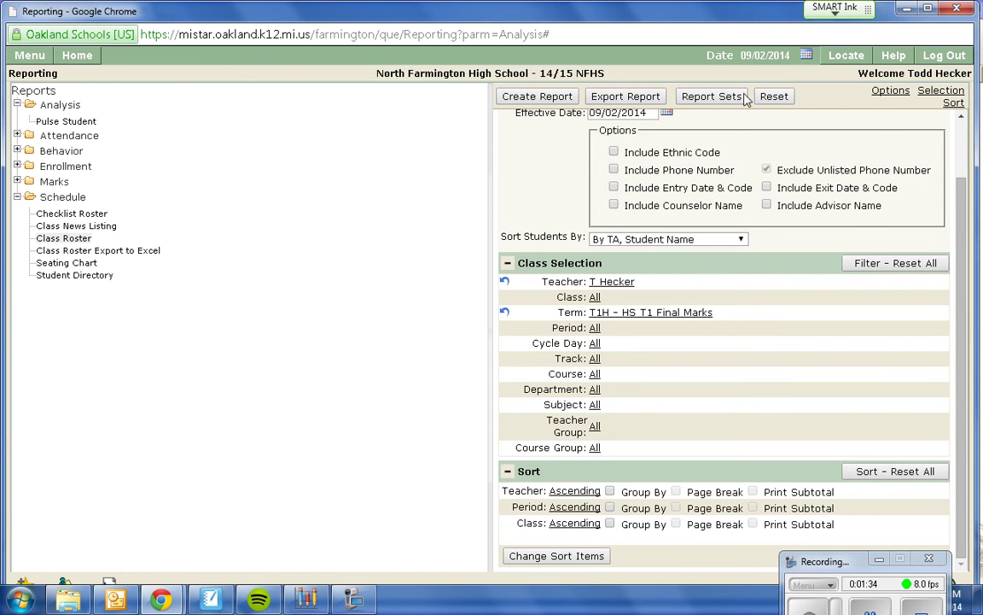
Step: Export the class roster report and open the downloaded ClassRoster.xls in Excel
{"action": "left_click", "coordinate": [628, 98]}
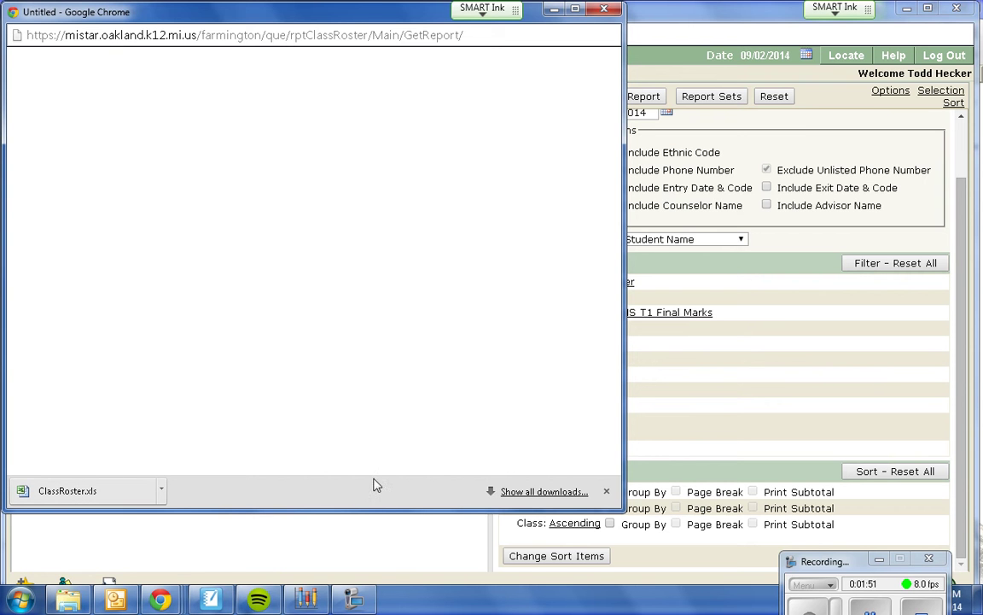
{"action": "left_click", "coordinate": [72, 493]}
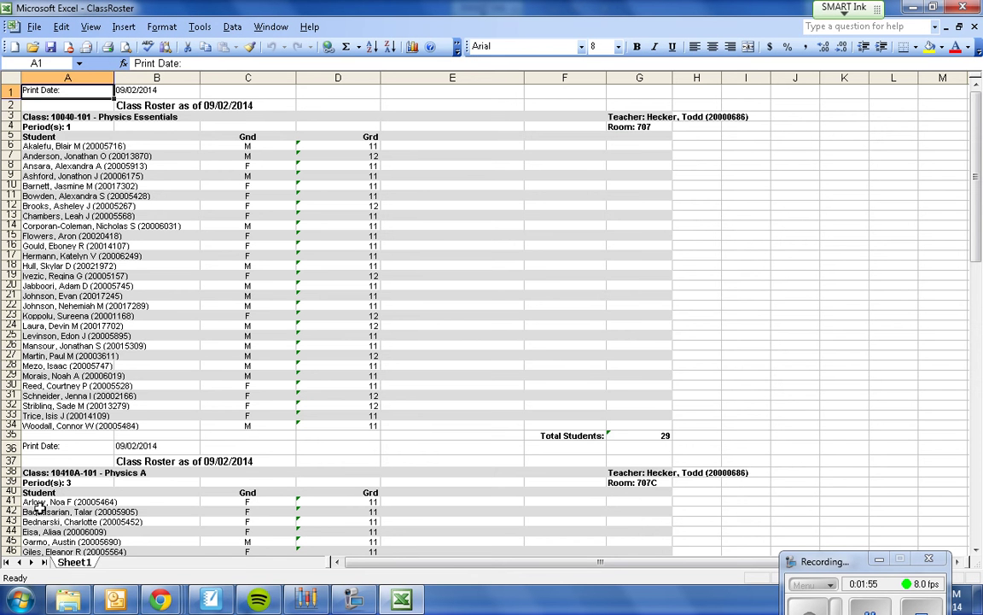
Step: Examine how the period 1 student entries in A6:A34 are formatted
{"action": "left_click", "coordinate": [39, 146]}
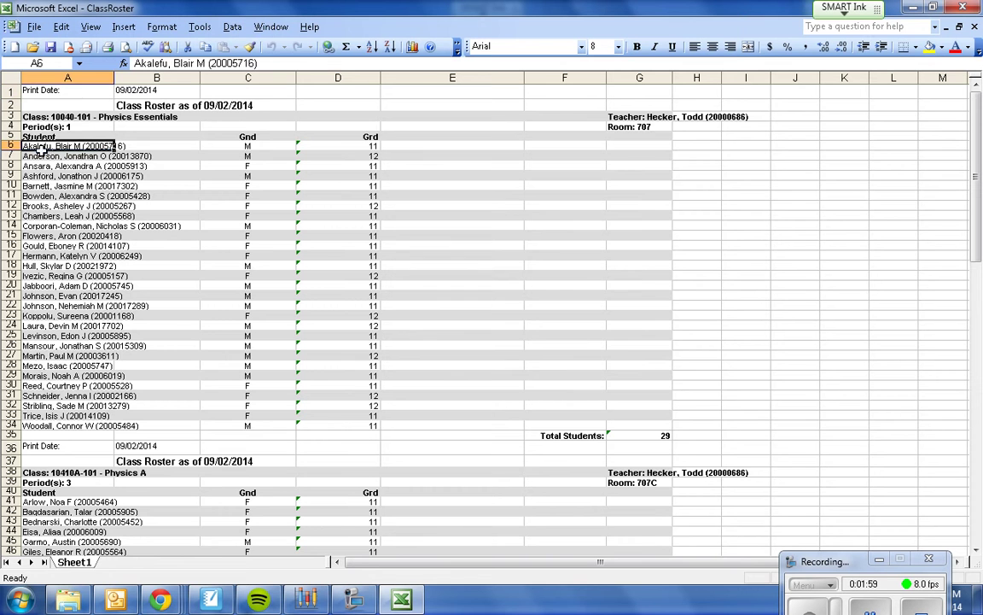
{"action": "left_click_drag", "start_coordinate": [41, 150], "coordinate": [65, 431]}
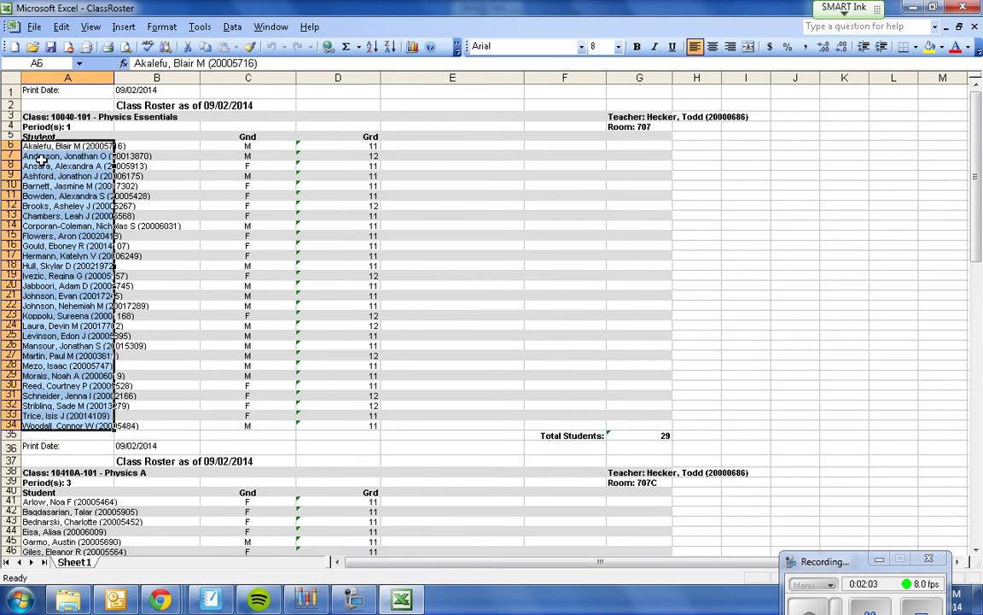
{"action": "triple_click", "coordinate": [258, 66]}
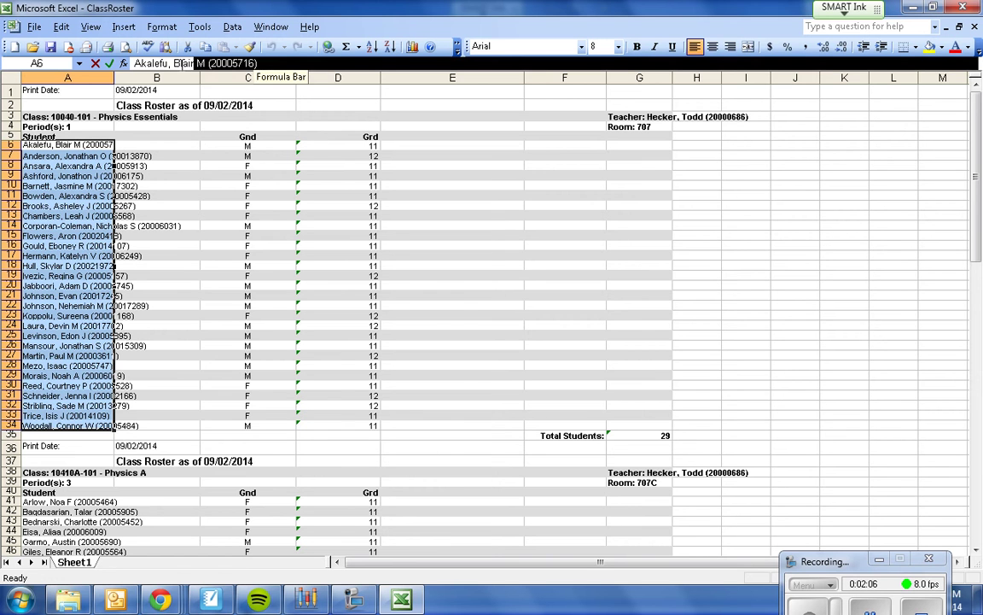
{"action": "left_click", "coordinate": [211, 186]}
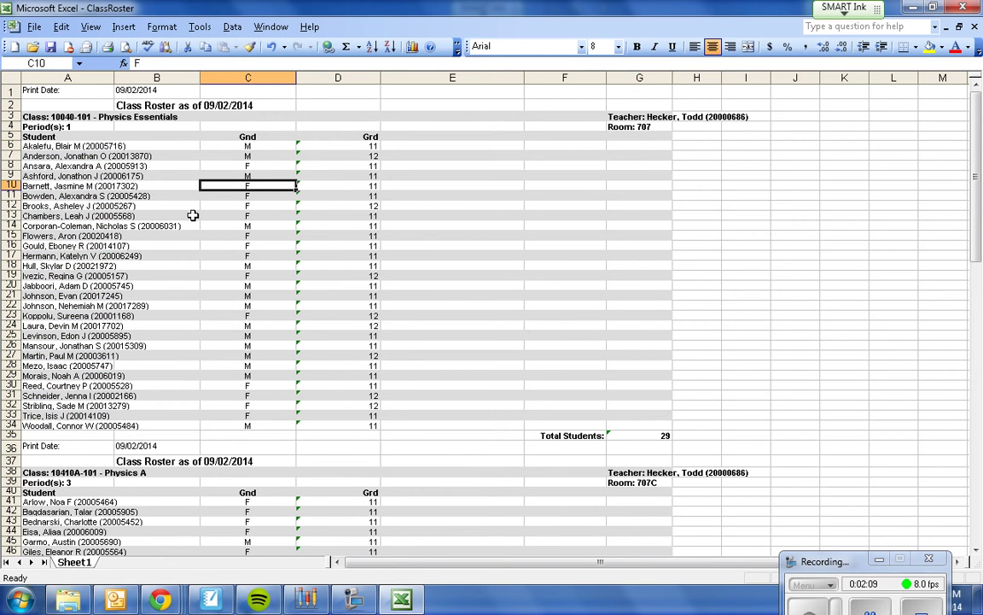
Step: Open the recent workbook 201415 1st Hr 1st Tri Class List
{"action": "left_click", "coordinate": [32, 28]}
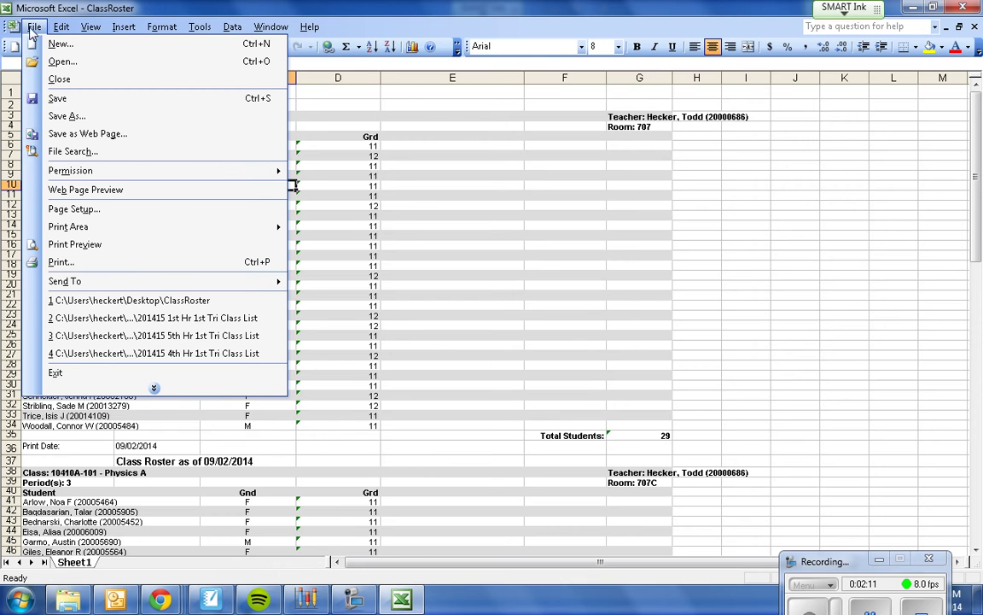
{"action": "left_click", "coordinate": [171, 318]}
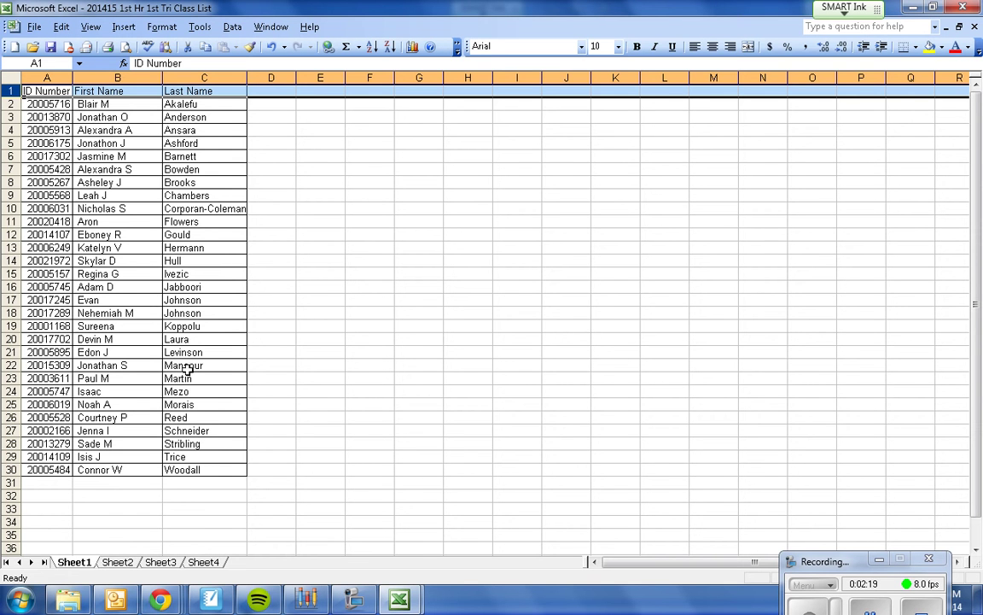
{"action": "left_click", "coordinate": [48, 142]}
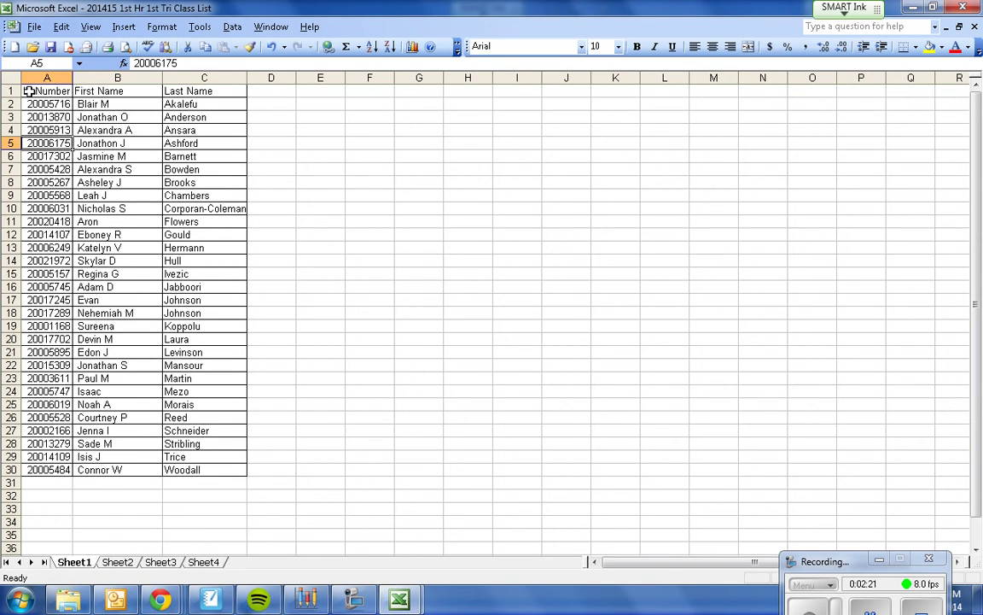
Step: Copy the ID Number, First Name and Last Name headers in A1:C1 into row 1 of a new workbook
{"action": "left_click_drag", "start_coordinate": [25, 91], "coordinate": [210, 91]}
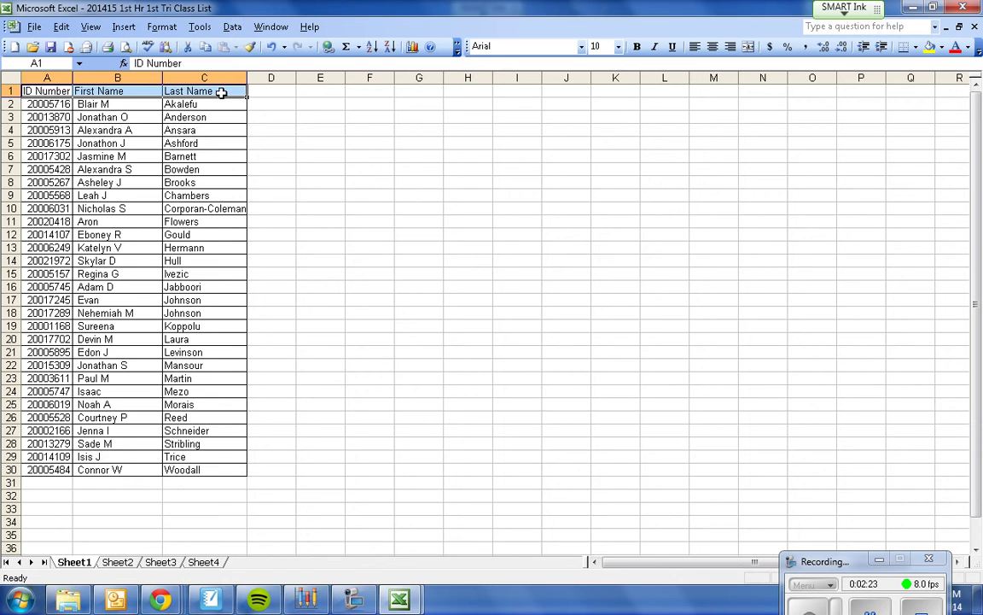
{"action": "key", "text": "ctrl+c"}
{"action": "left_click", "coordinate": [13, 46]}
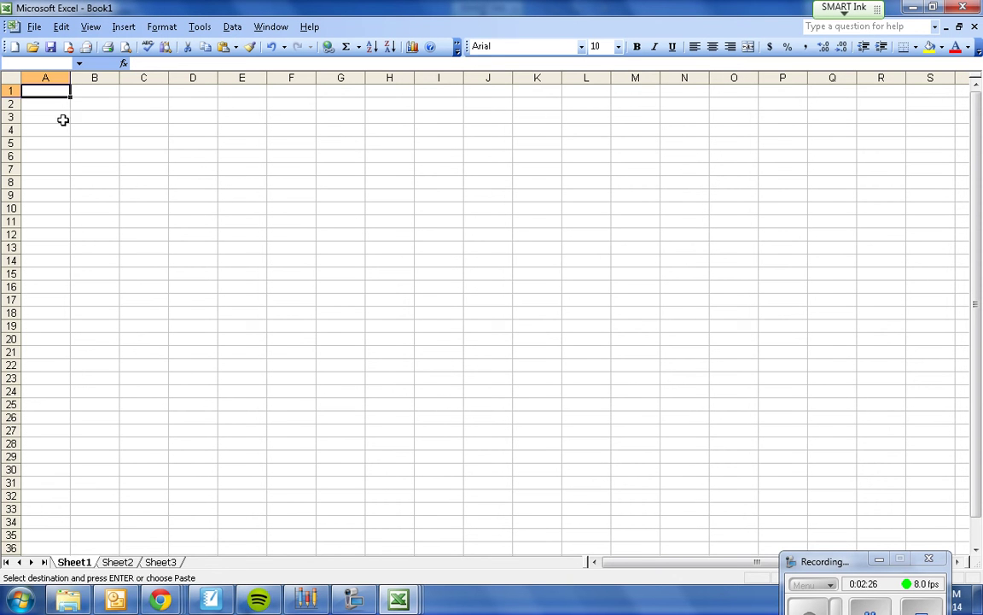
{"action": "key", "text": "ctrl+v"}
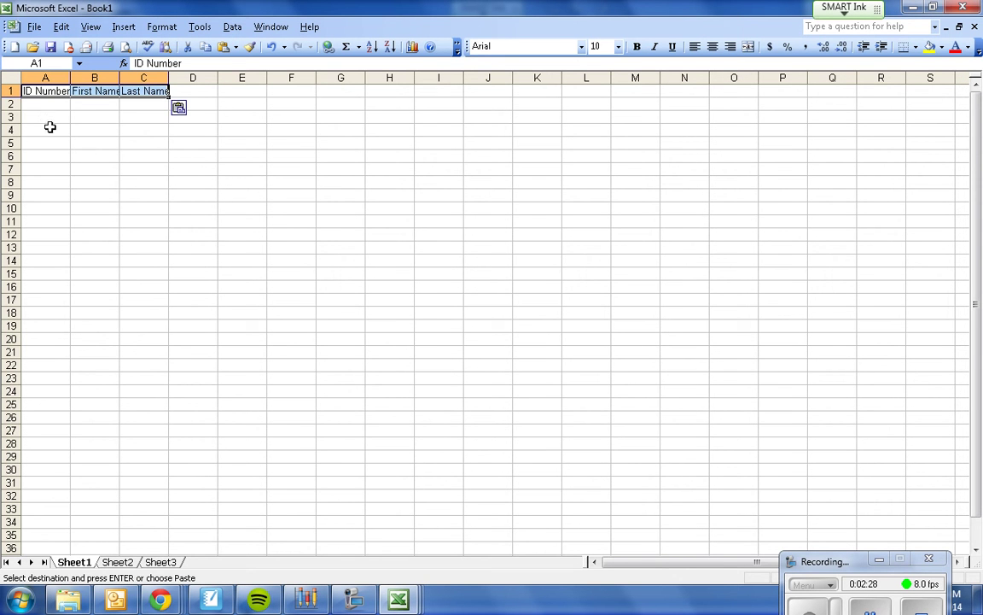
Step: Auto-fit the widths of columns A, B and C to the headers in the new workbook
{"action": "left_click", "coordinate": [44, 103]}
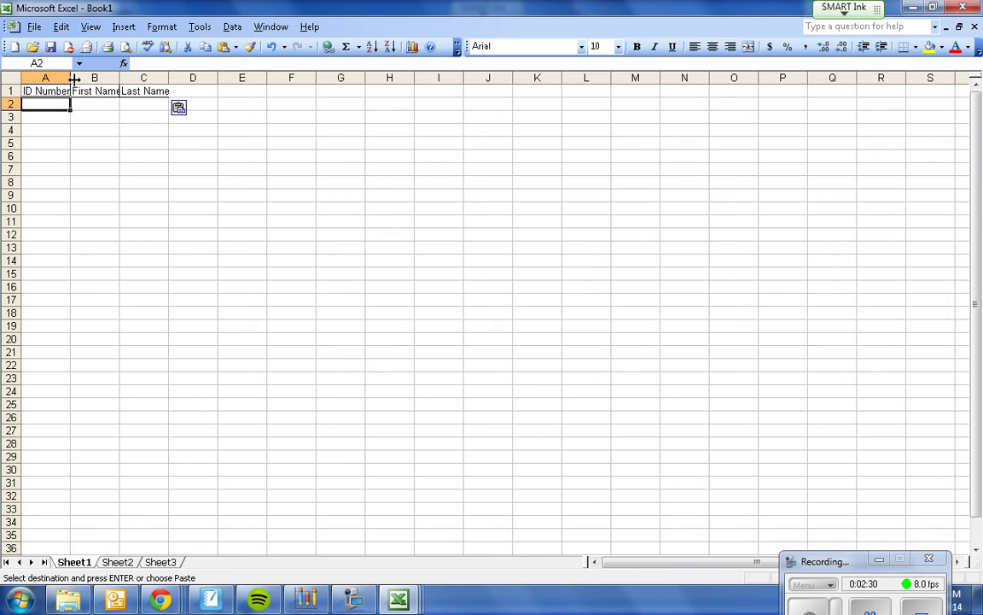
{"action": "double_click", "coordinate": [73, 78]}
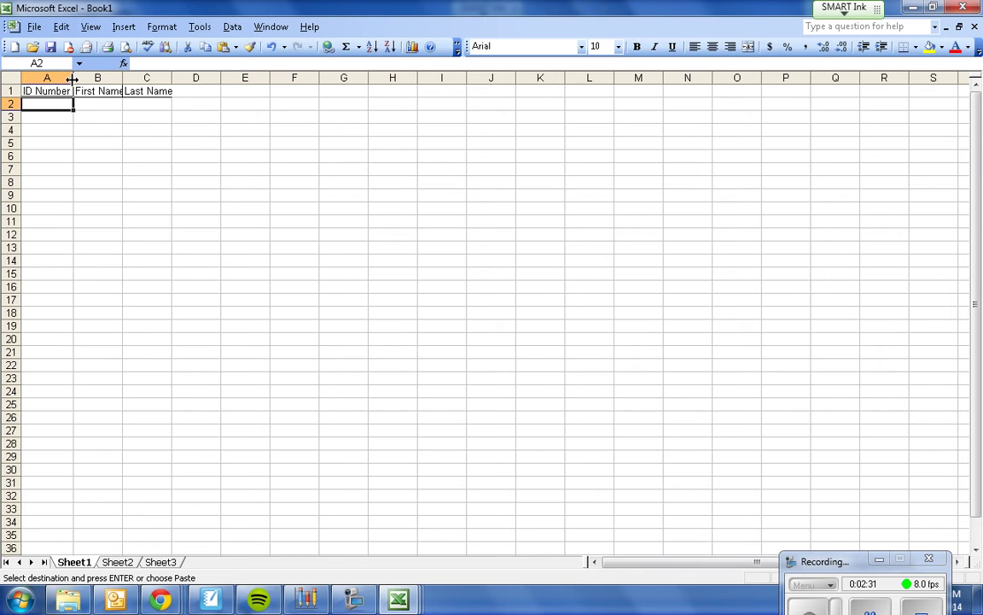
{"action": "double_click", "coordinate": [123, 79]}
{"action": "double_click", "coordinate": [178, 78]}
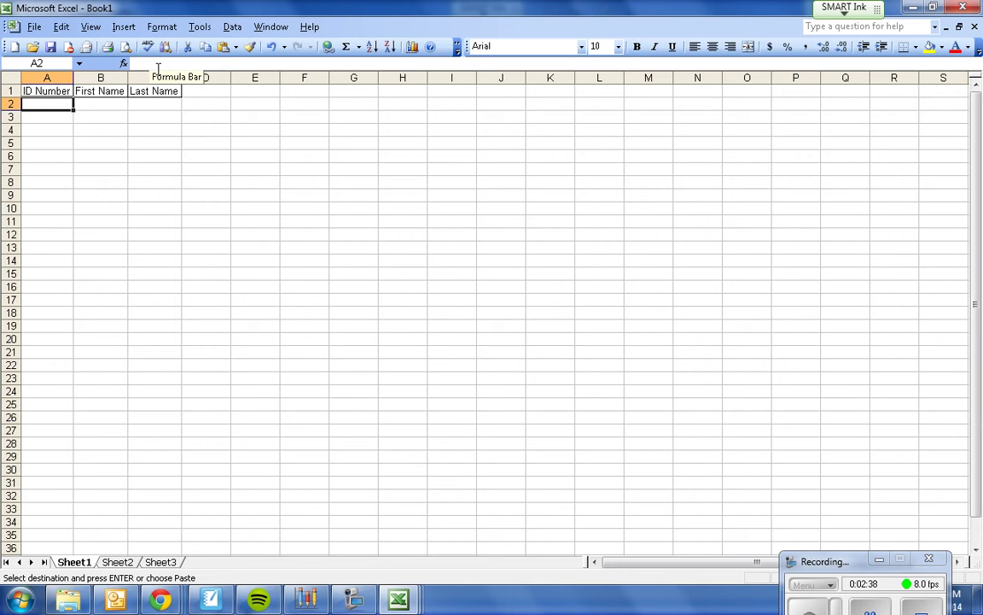
Step: Switch to the ClassRoster workbook and copy the period 1 student entries in A6:A34
{"action": "left_click", "coordinate": [402, 600]}
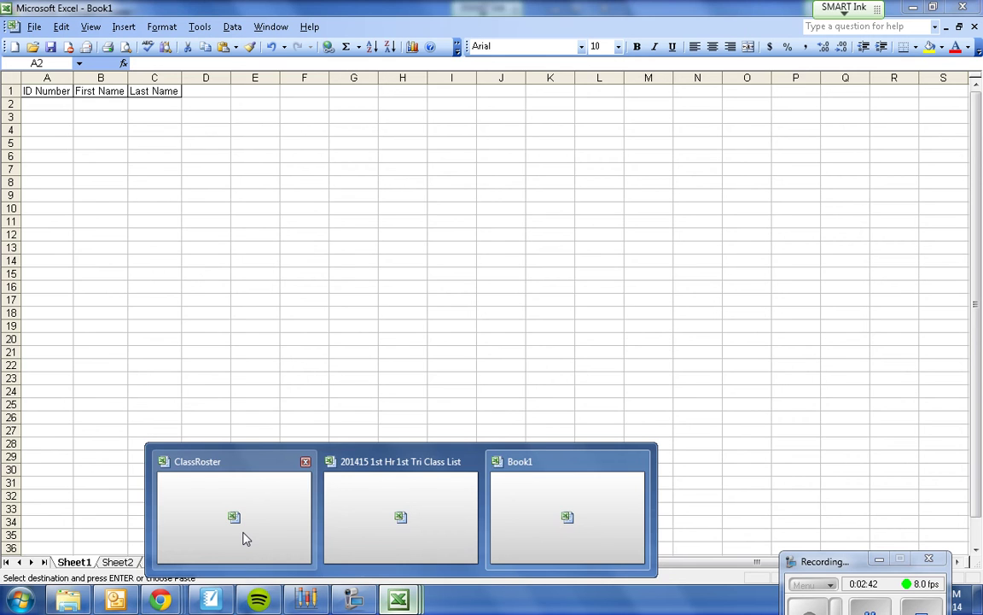
{"action": "left_click", "coordinate": [243, 537]}
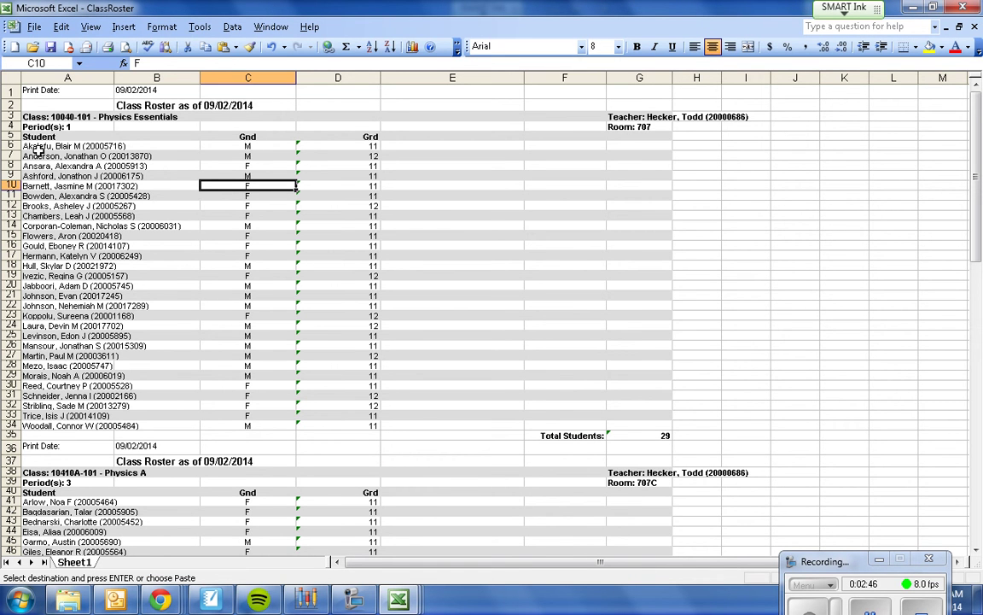
{"action": "left_click_drag", "start_coordinate": [36, 143], "coordinate": [55, 426]}
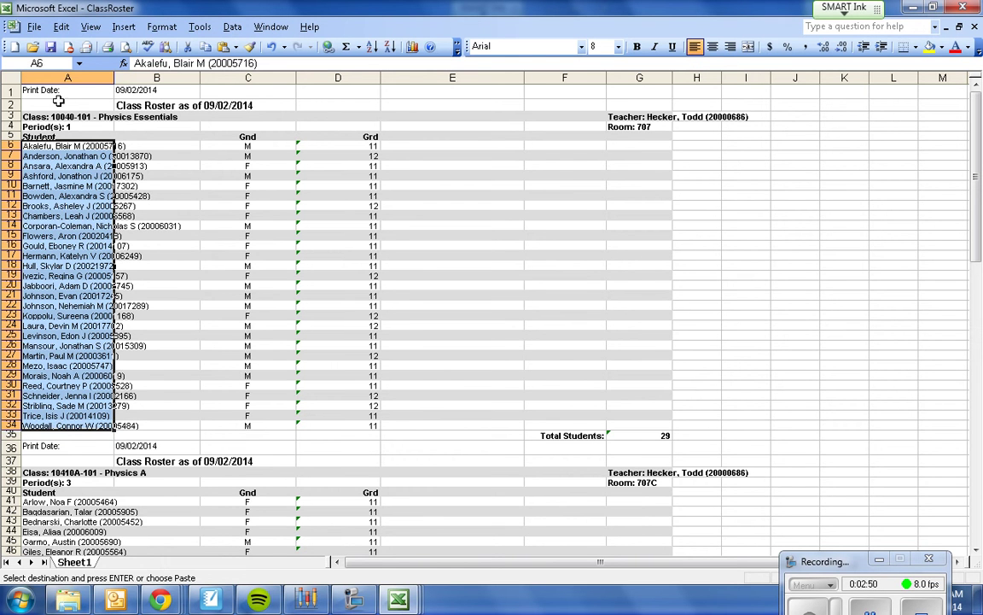
{"action": "left_click", "coordinate": [61, 27]}
{"action": "left_click", "coordinate": [80, 78]}
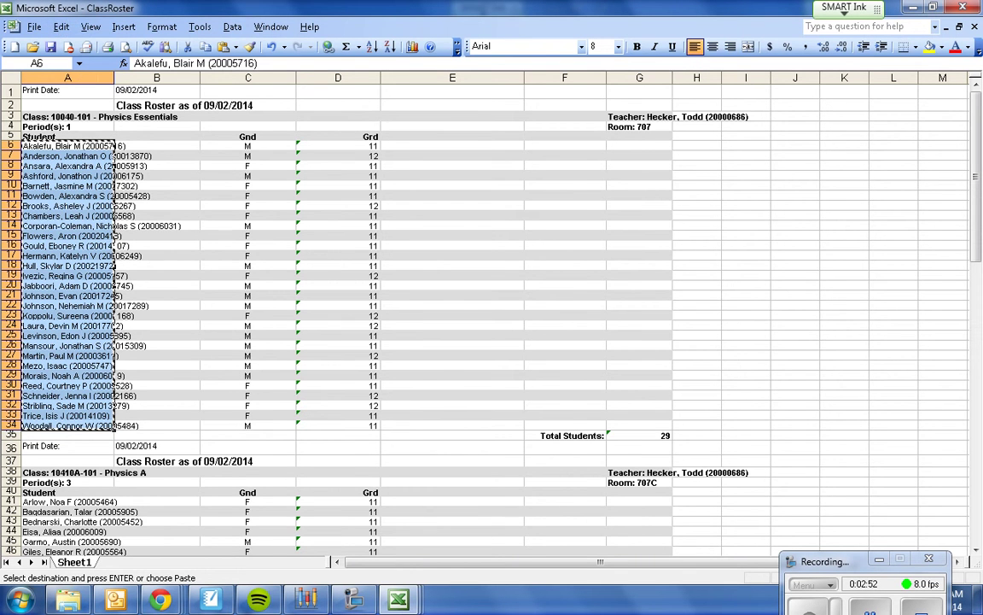
Step: Try pasting the copied student entries into the new workbook Book1 starting at cell A2, and undo the paste
{"action": "mouse_move", "coordinate": [397, 600]}
{"action": "left_click", "coordinate": [425, 544]}
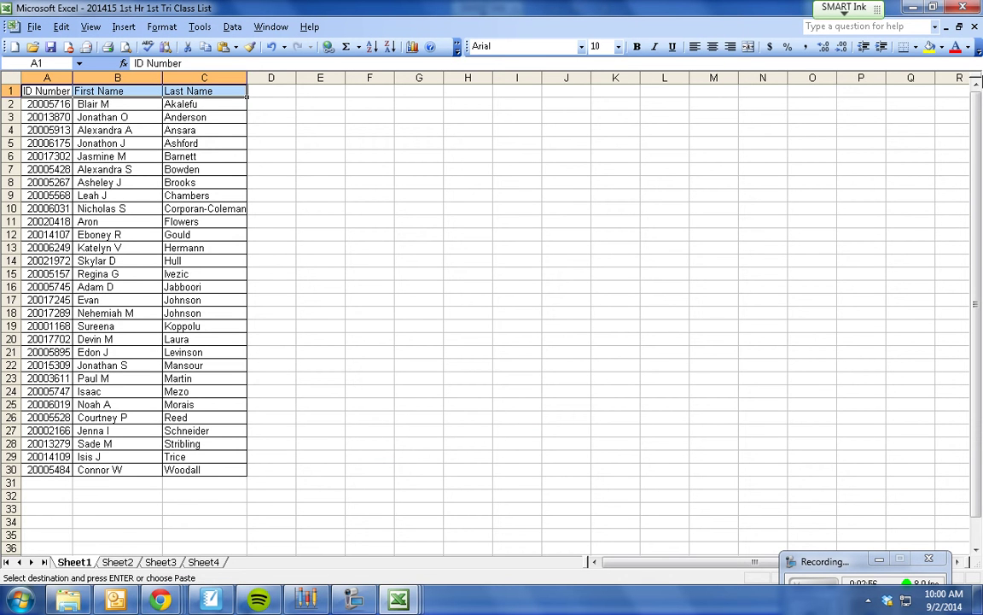
{"action": "key", "text": "alt+Tab"}
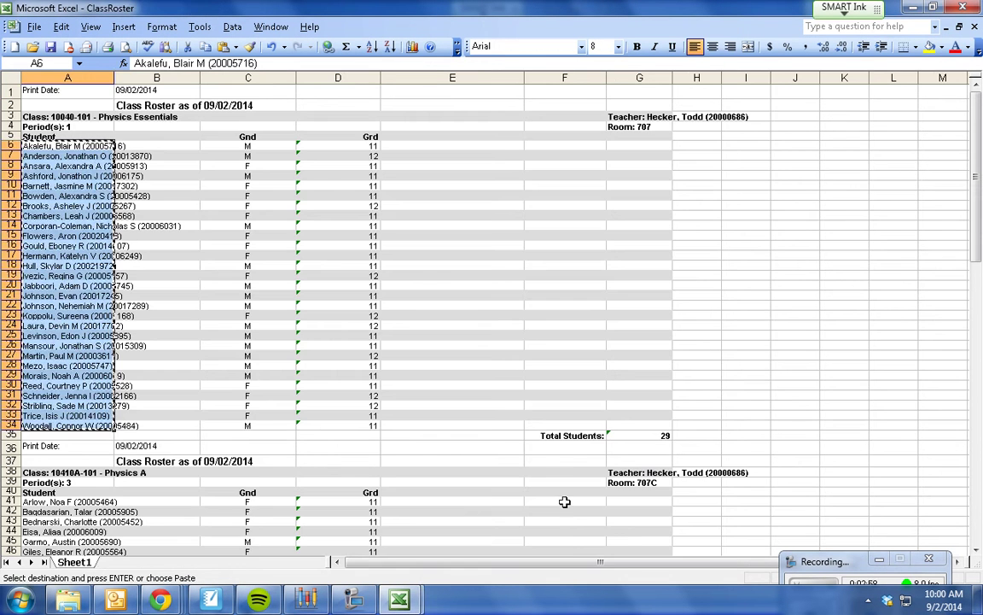
{"action": "mouse_move", "coordinate": [397, 600]}
{"action": "left_click", "coordinate": [393, 495]}
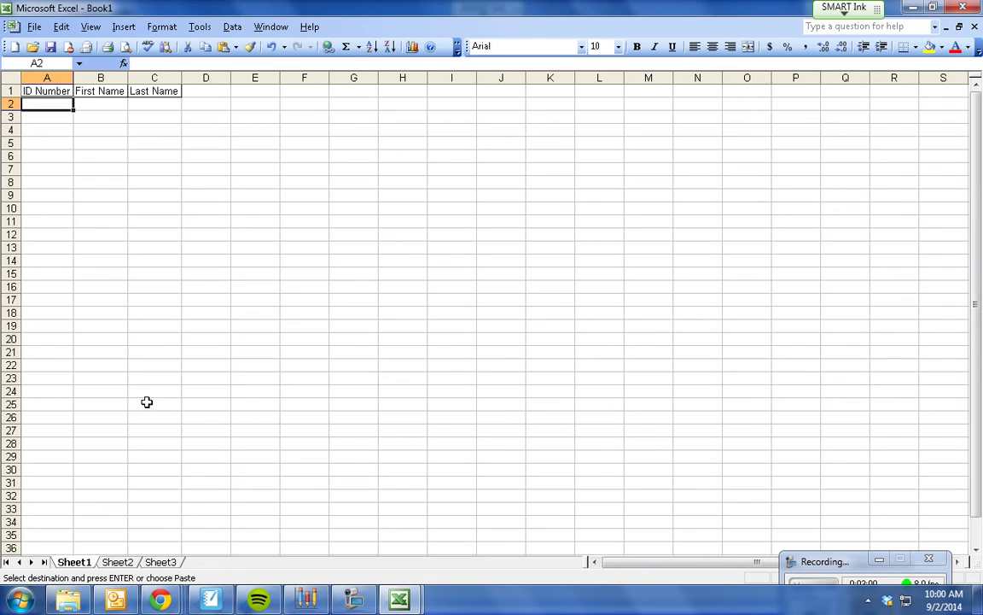
{"action": "left_click", "coordinate": [61, 27]}
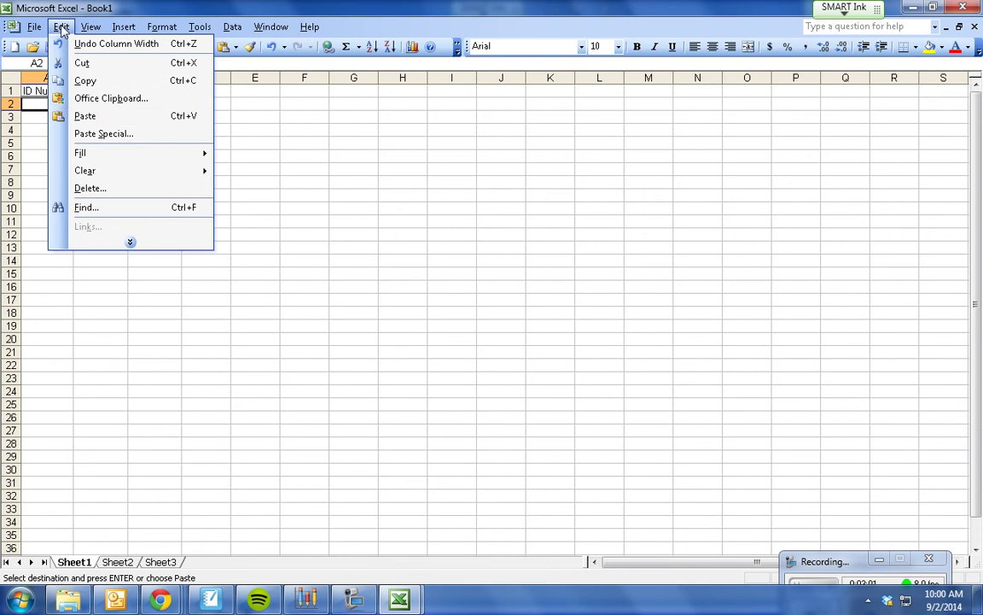
{"action": "left_click", "coordinate": [85, 116]}
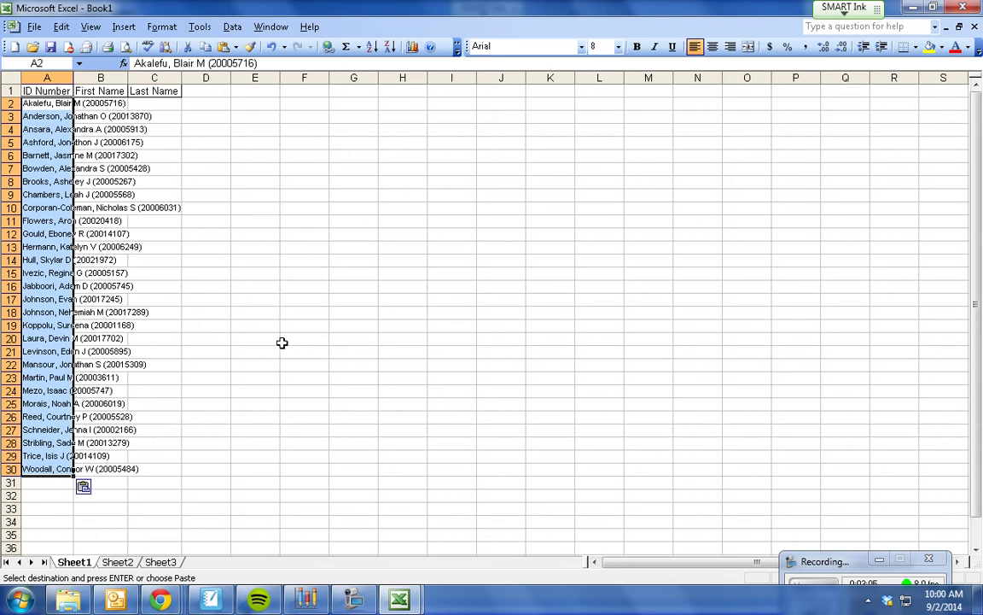
{"action": "key", "text": "ctrl+z"}
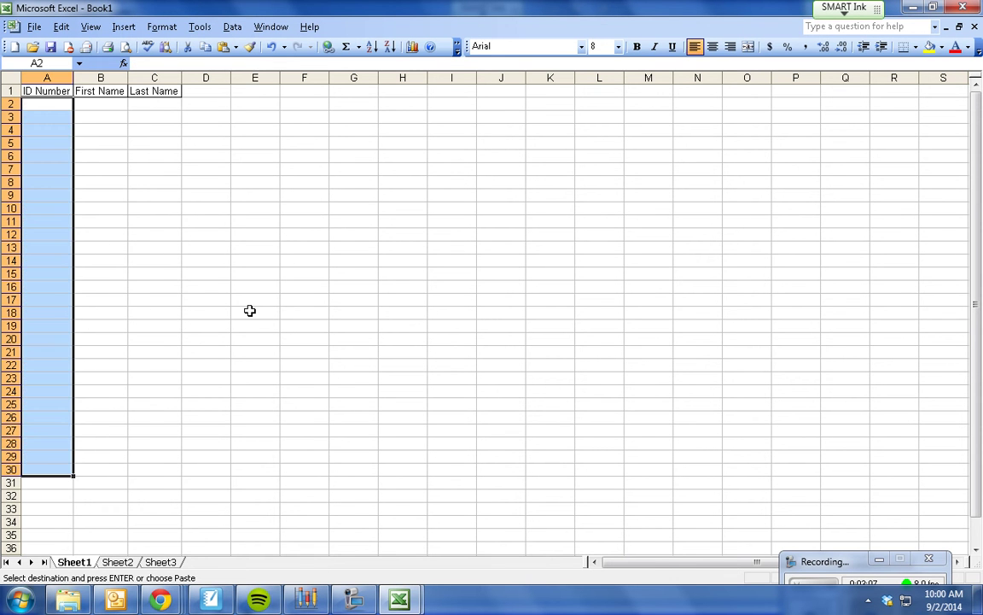
Step: Paste the copied student entries into Book1 starting at cell E2
{"action": "left_click", "coordinate": [257, 103]}
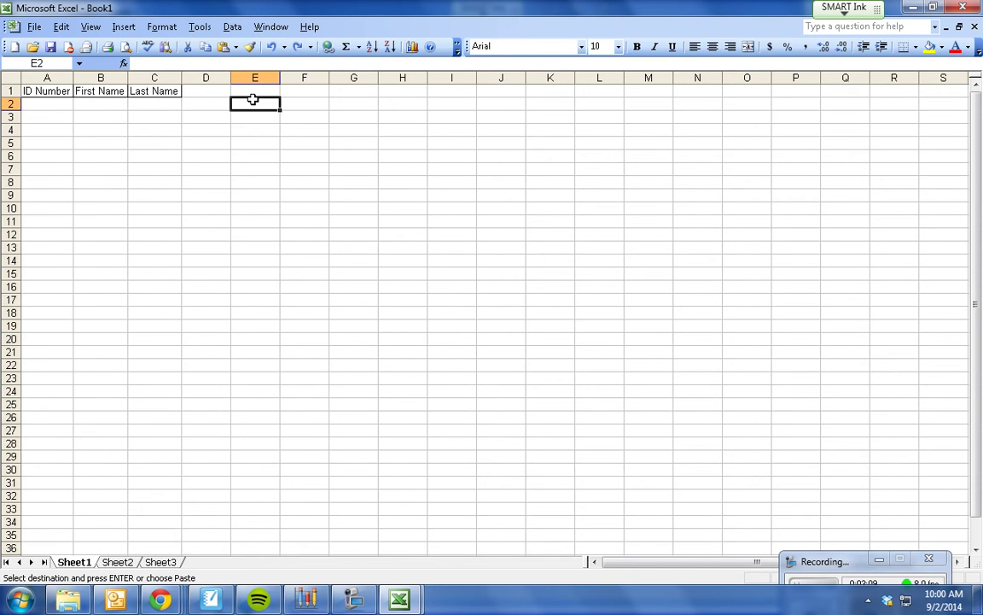
{"action": "key", "text": "ctrl+v"}
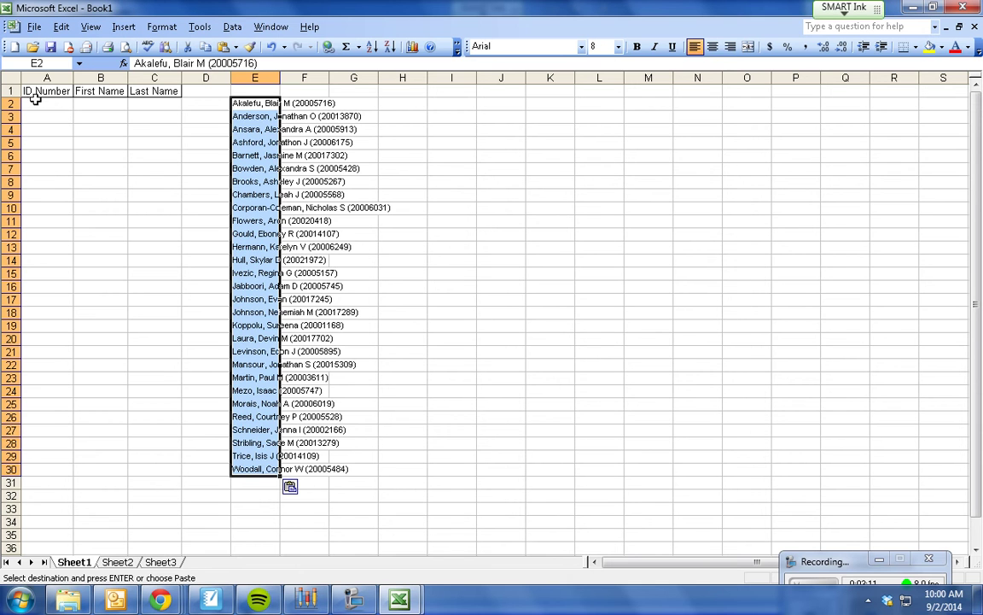
{"action": "left_click", "coordinate": [589, 392]}
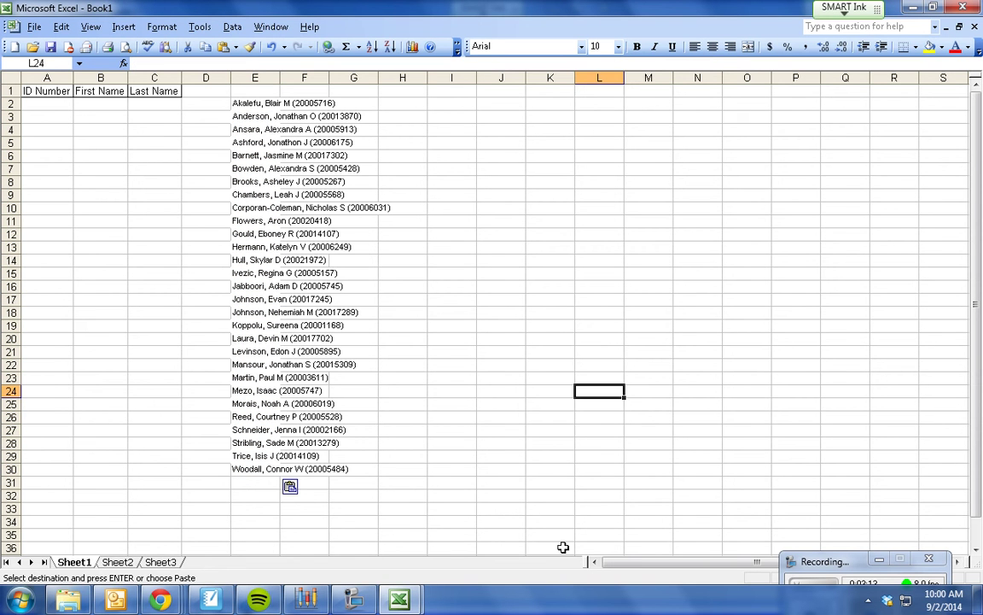
{"action": "left_click", "coordinate": [255, 103]}
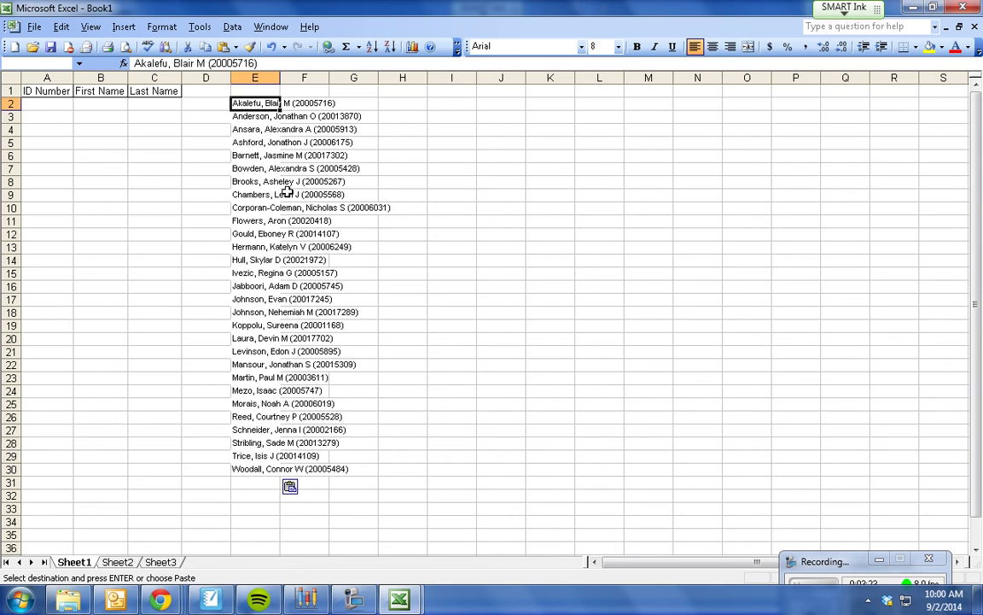
{"action": "left_click", "coordinate": [581, 234]}
Step: Split the student entries in E2:E30 with Text to Columns, using comma and "(" as additional delimiters
{"action": "left_click_drag", "start_coordinate": [257, 103], "coordinate": [282, 472]}
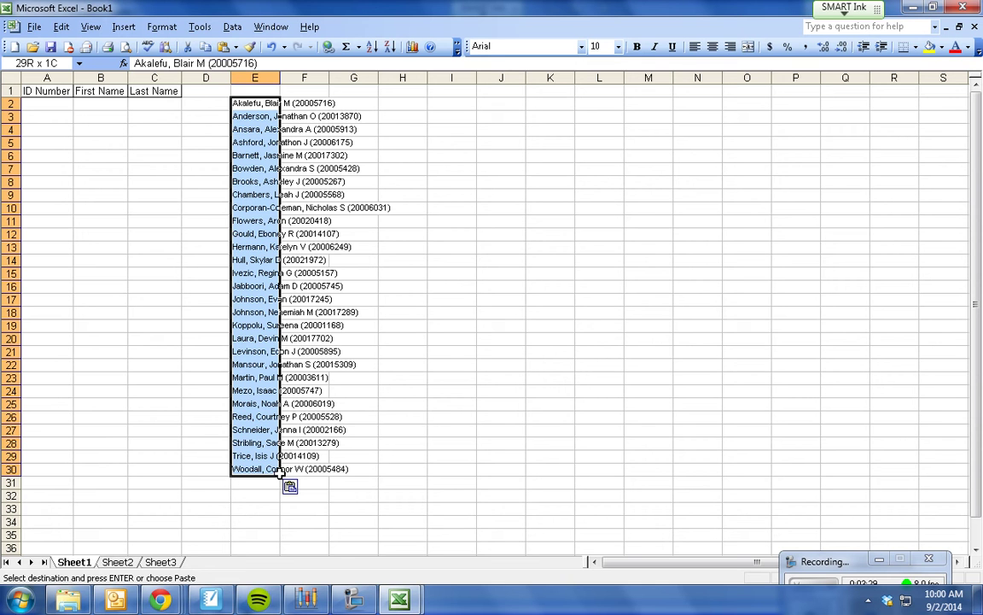
{"action": "left_click_drag", "start_coordinate": [282, 472], "coordinate": [281, 472]}
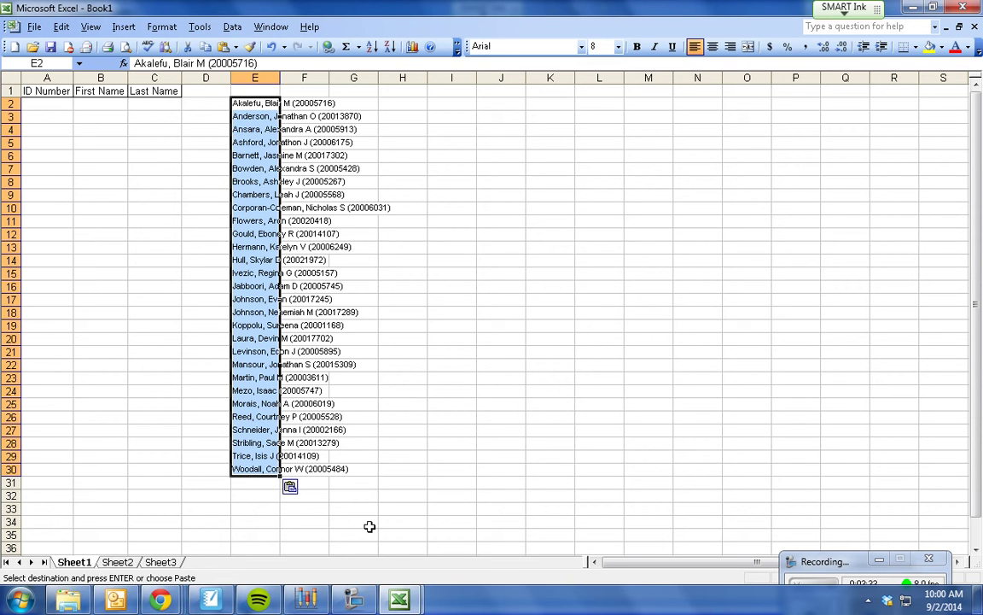
{"action": "left_click", "coordinate": [198, 28]}
{"action": "mouse_move", "coordinate": [242, 33]}
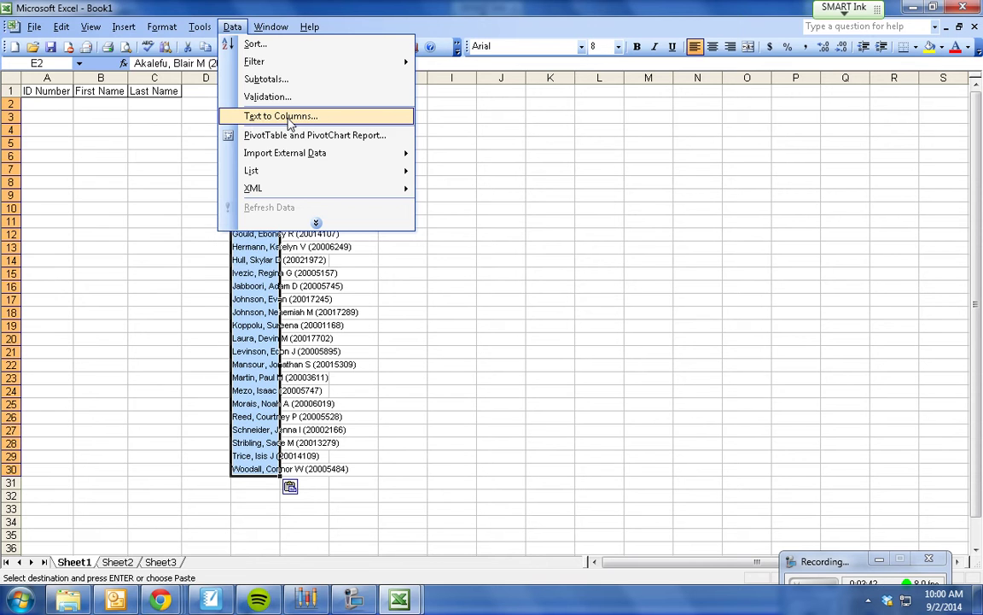
{"action": "left_click", "coordinate": [288, 120]}
{"action": "left_click_drag", "start_coordinate": [264, 24], "coordinate": [711, 159]}
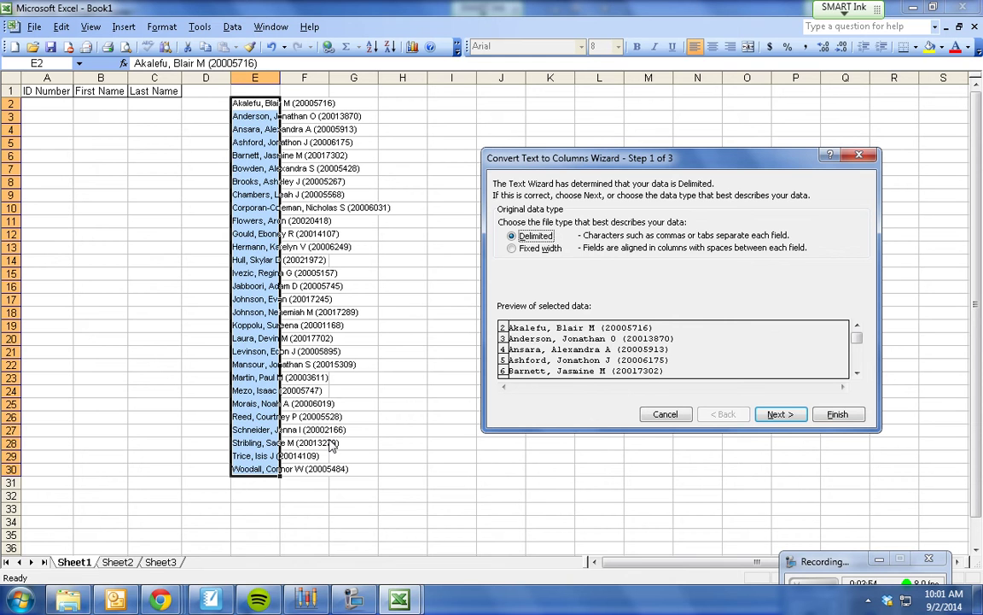
{"action": "left_click", "coordinate": [780, 414]}
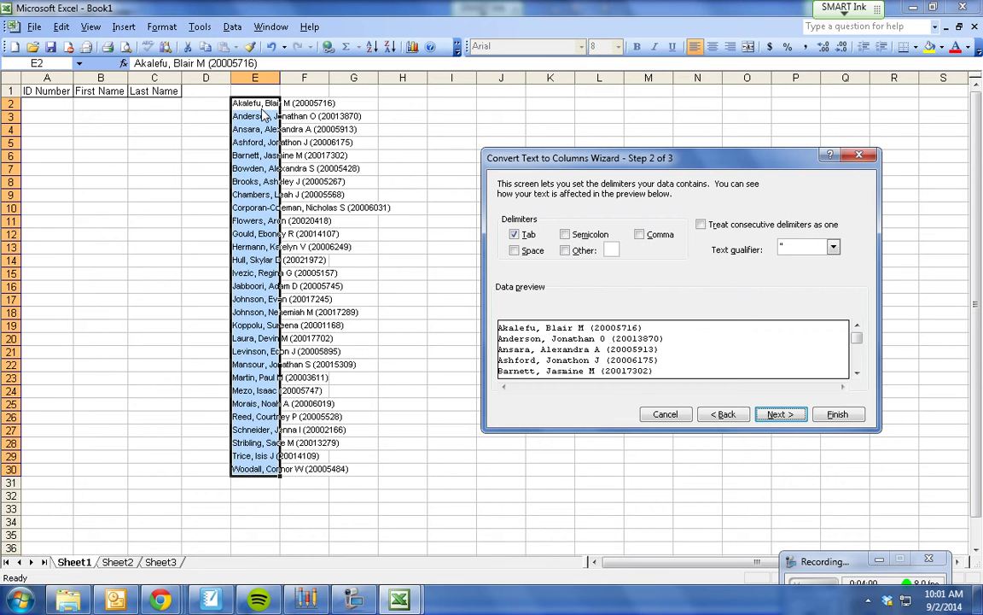
{"action": "left_click", "coordinate": [642, 237]}
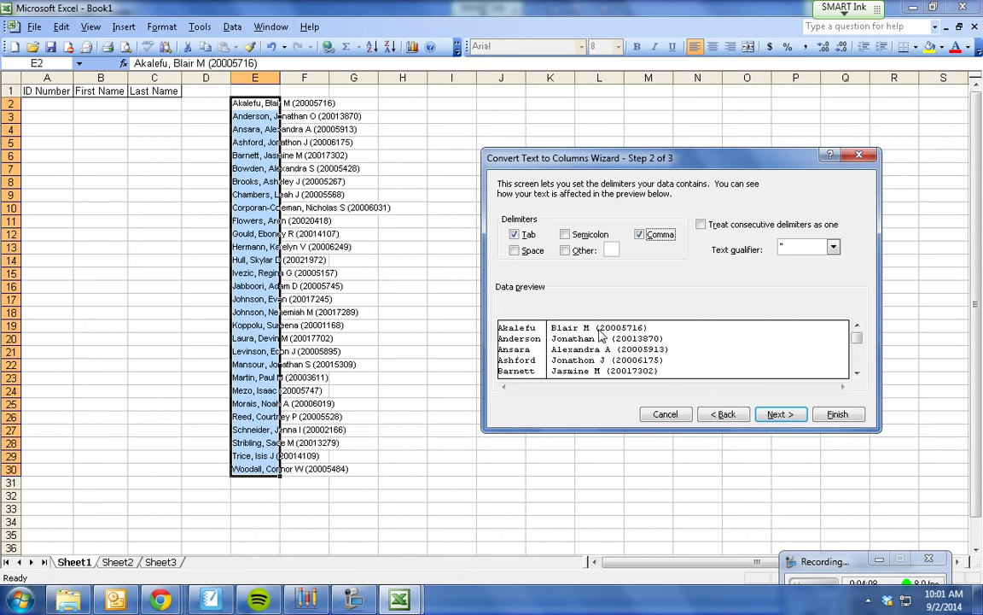
{"action": "left_click", "coordinate": [565, 251]}
{"action": "type", "text": "("}
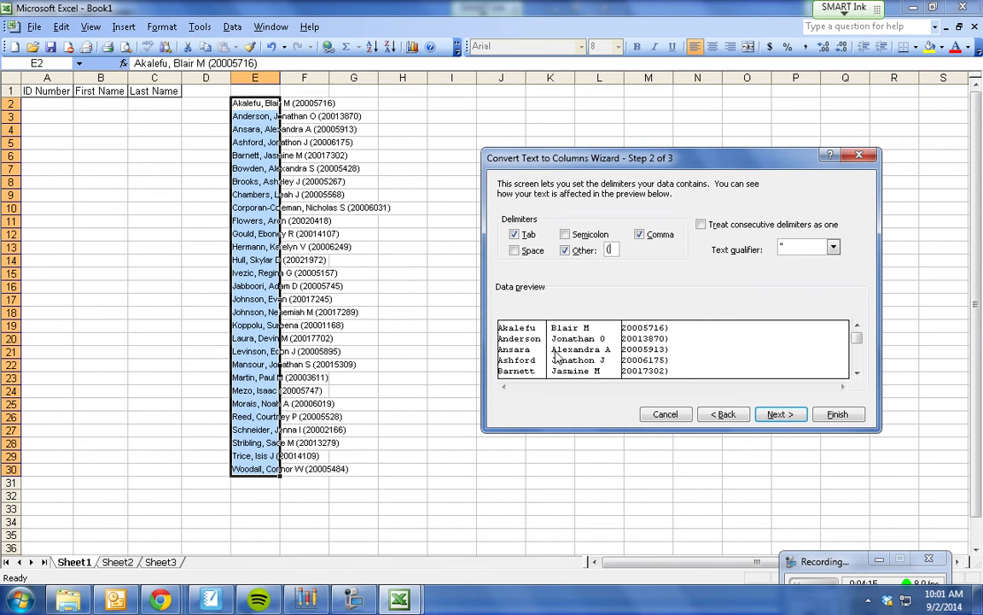
{"action": "left_click", "coordinate": [779, 414]}
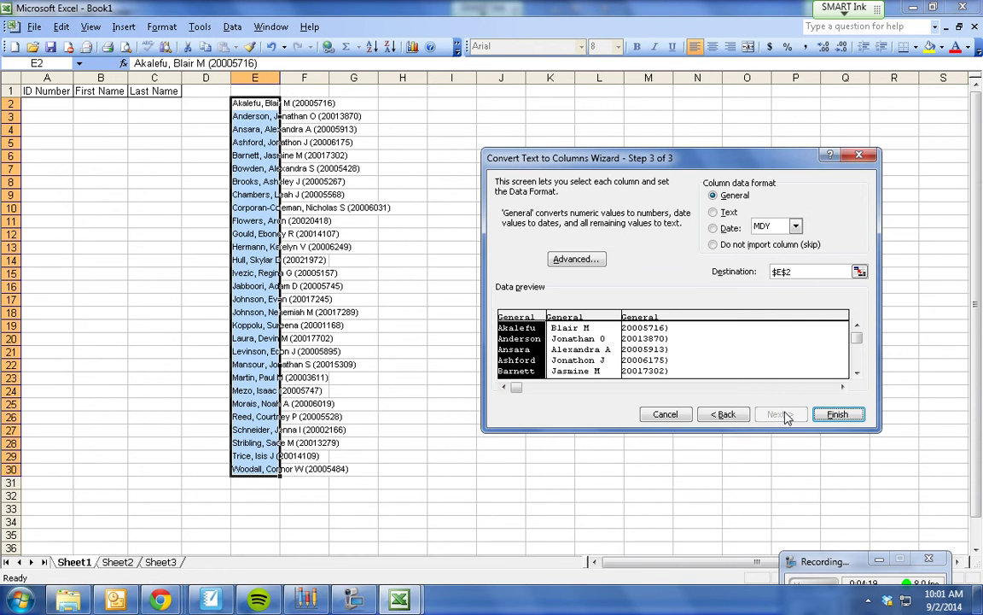
{"action": "left_click", "coordinate": [834, 414]}
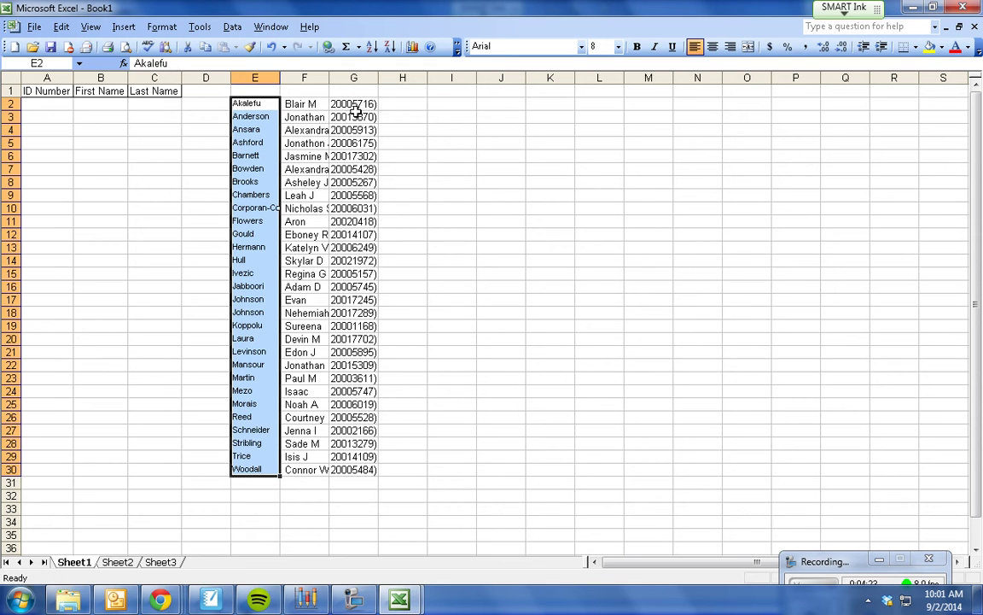
Step: Remove the closing parentheses from the ID numbers in G2:G30 with Text to Columns, using ")" as the other delimiter
{"action": "left_click_drag", "start_coordinate": [352, 104], "coordinate": [373, 471]}
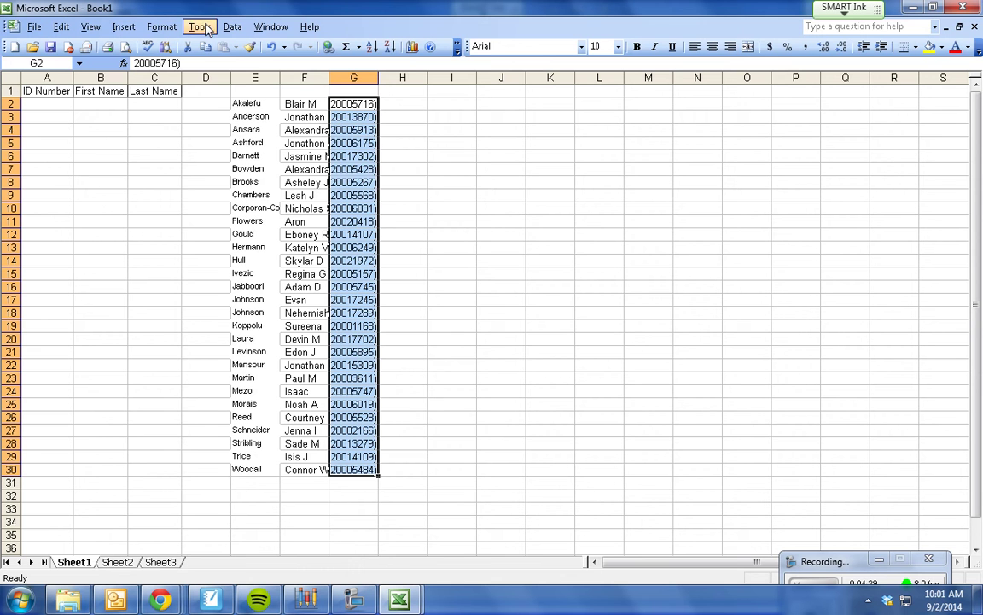
{"action": "left_click", "coordinate": [232, 28]}
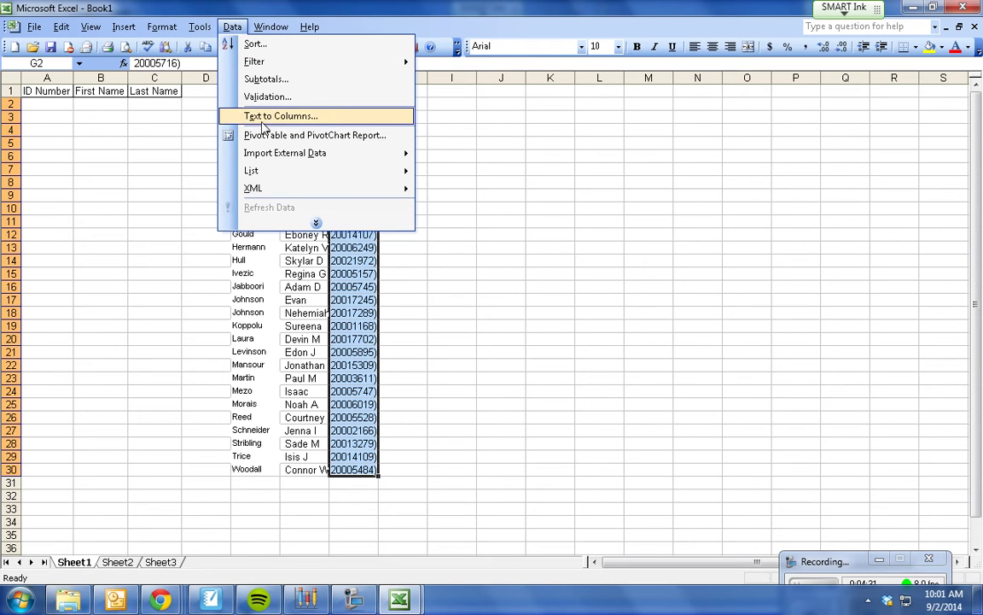
{"action": "left_click", "coordinate": [264, 123]}
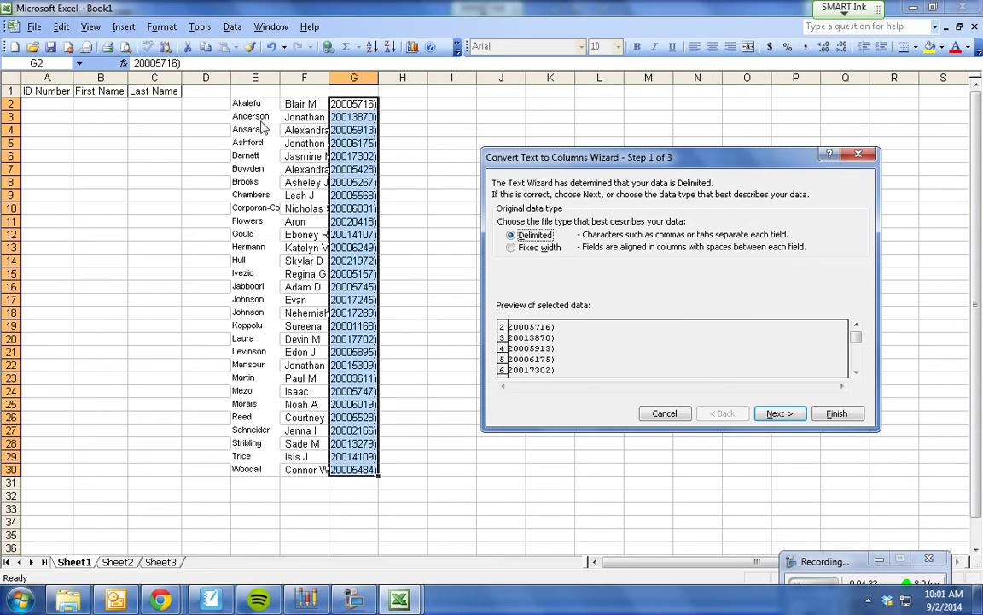
{"action": "left_click", "coordinate": [780, 413]}
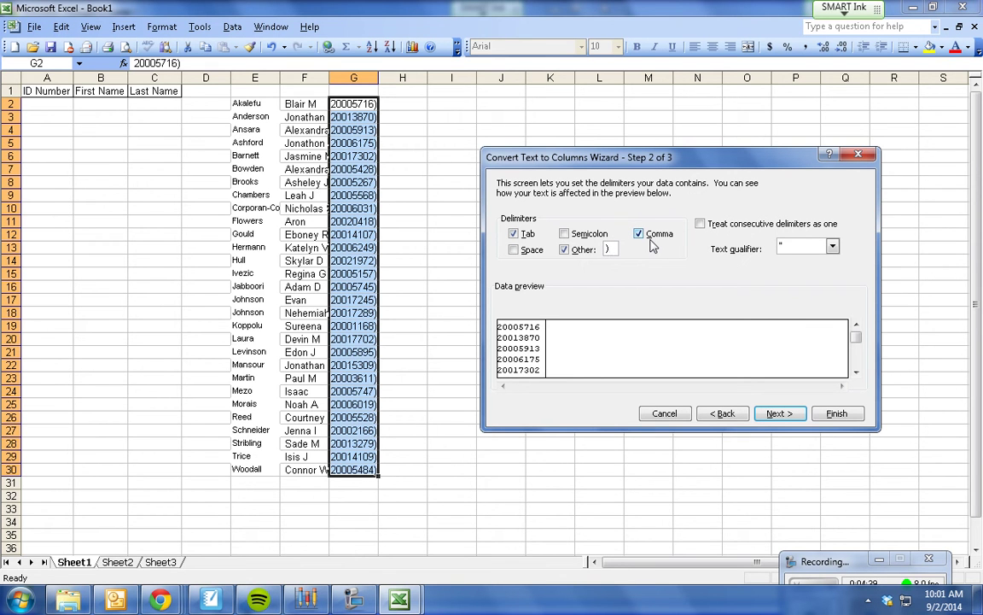
{"action": "left_click", "coordinate": [780, 415]}
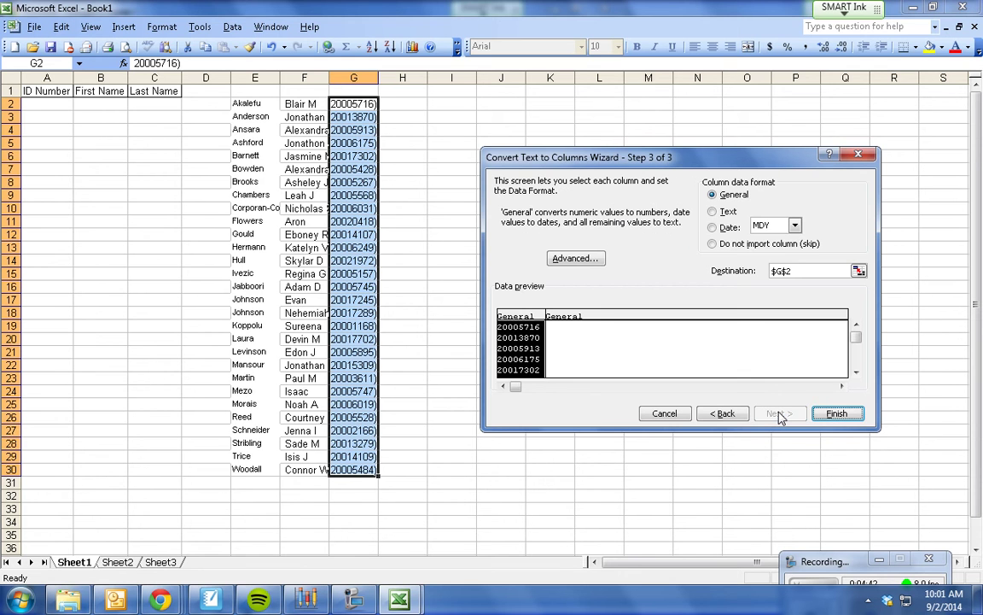
{"action": "left_click", "coordinate": [851, 414]}
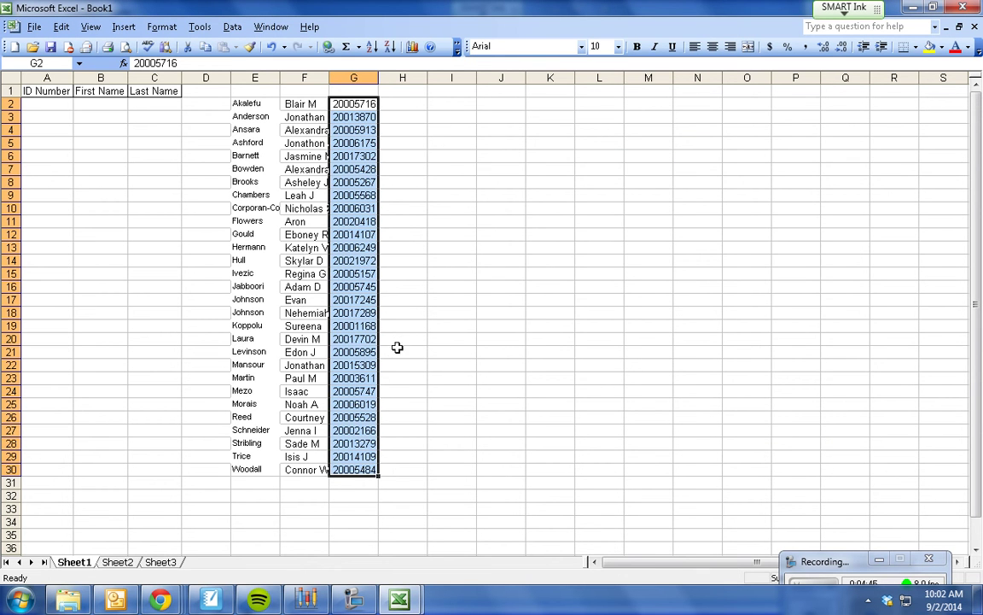
{"action": "left_click", "coordinate": [563, 378]}
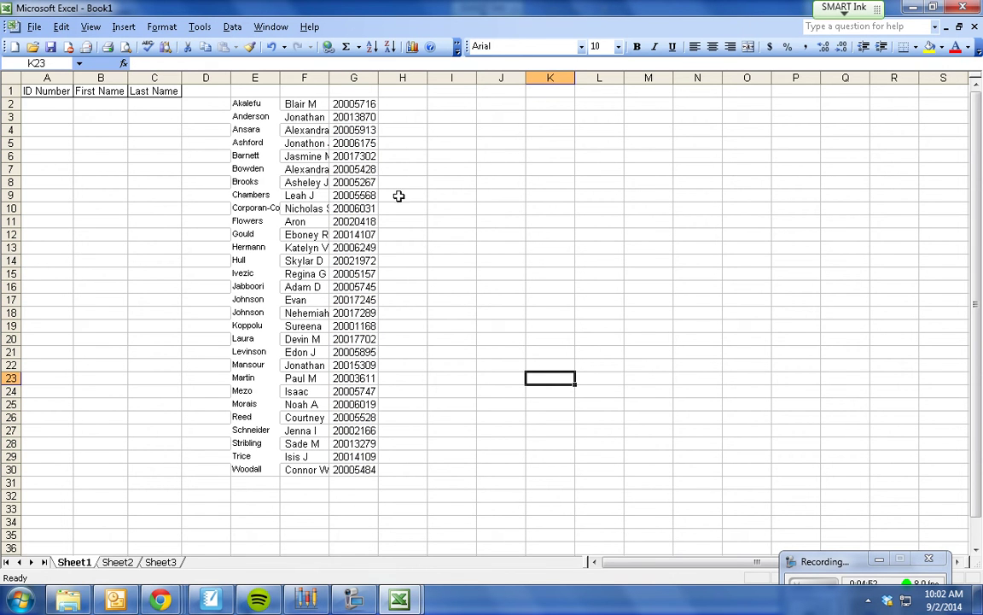
Step: Move the ID numbers from G2:G30 into the ID Number column starting at A2
{"action": "left_click_drag", "start_coordinate": [357, 103], "coordinate": [354, 469]}
{"action": "key", "text": "ctrl+c"}
{"action": "left_click", "coordinate": [68, 27]}
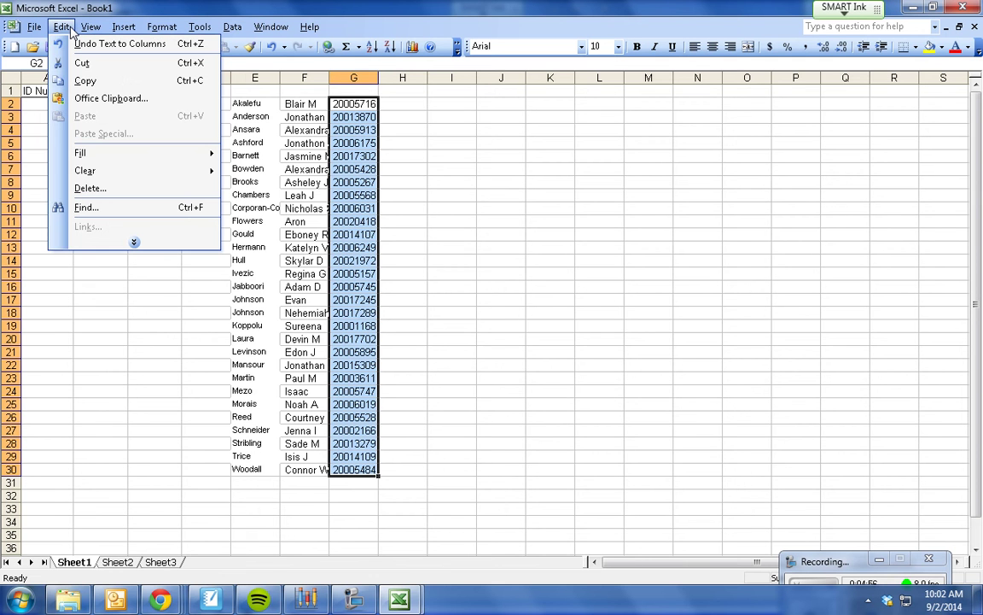
{"action": "left_click", "coordinate": [82, 62]}
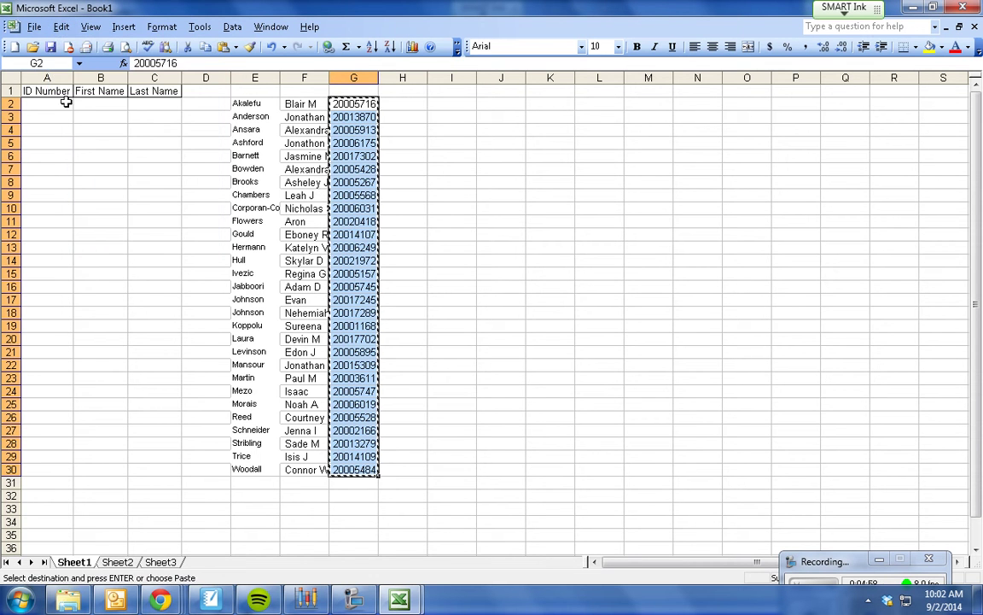
{"action": "left_click", "coordinate": [54, 106]}
{"action": "left_click", "coordinate": [61, 27]}
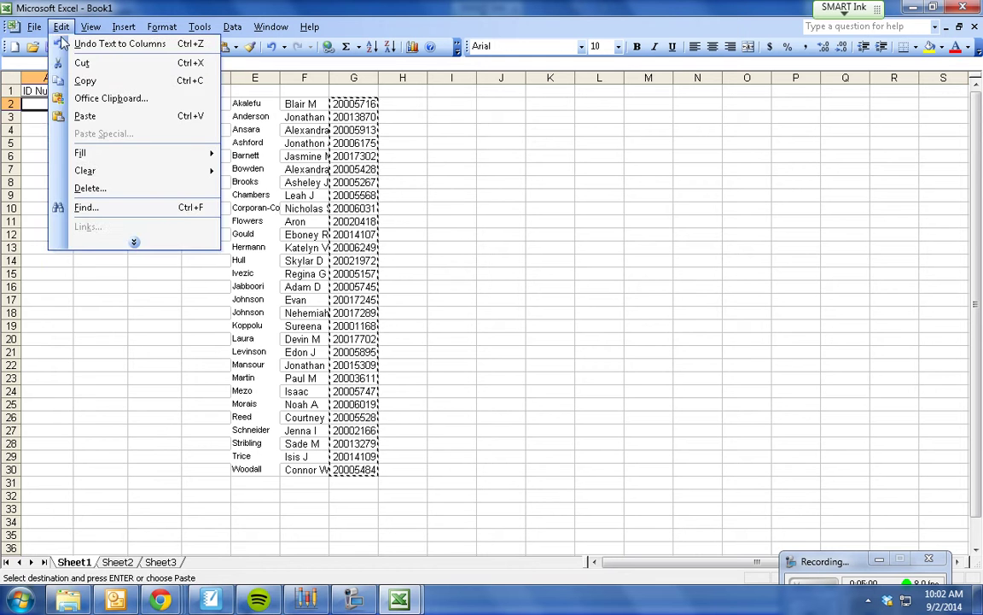
{"action": "left_click", "coordinate": [84, 116]}
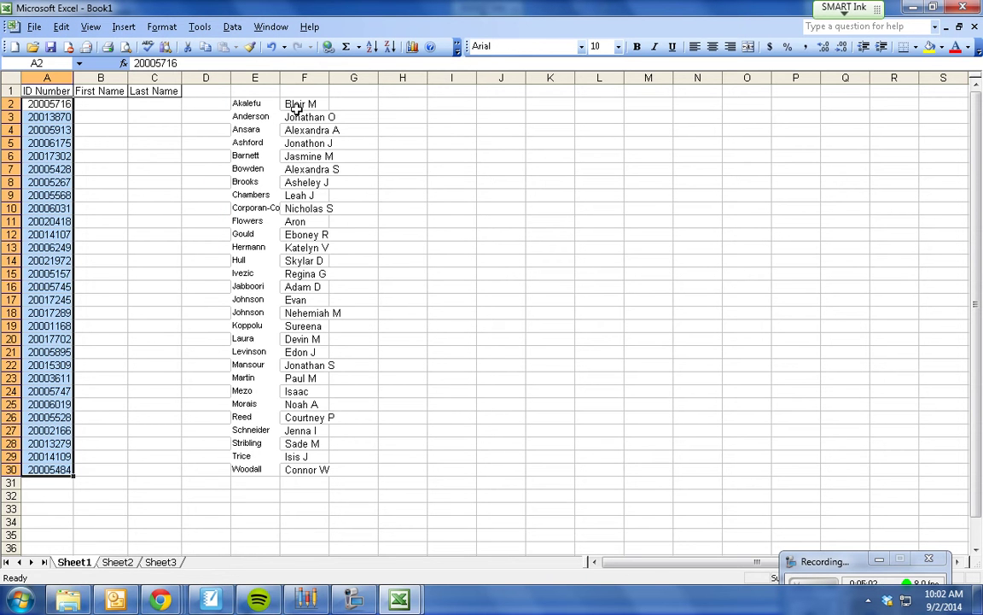
Step: Move the first names from F2:F30 into the First Name column starting at B2
{"action": "left_click_drag", "start_coordinate": [296, 103], "coordinate": [319, 467]}
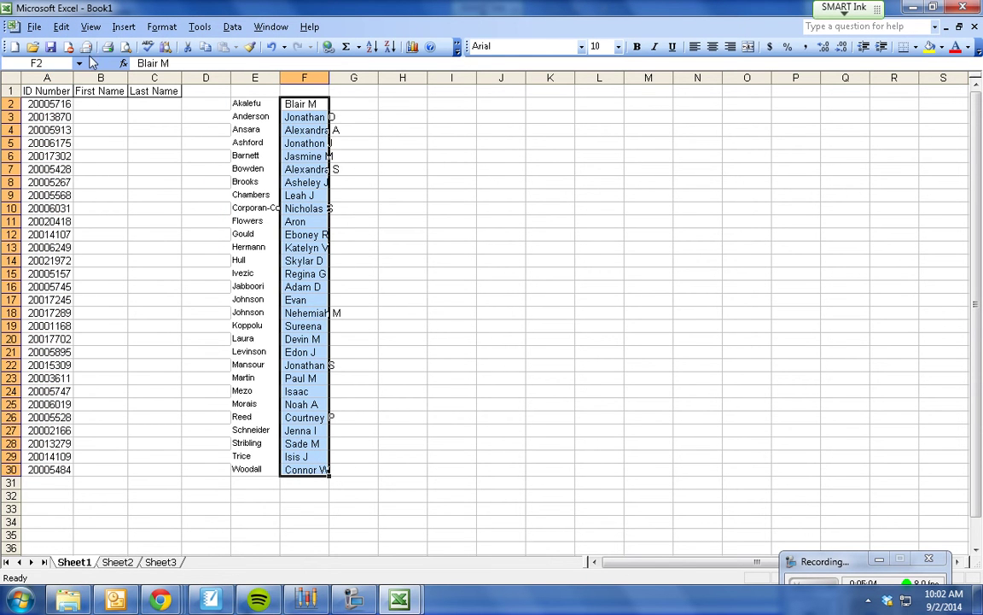
{"action": "left_click", "coordinate": [61, 27]}
{"action": "left_click", "coordinate": [61, 62]}
{"action": "left_click", "coordinate": [96, 103]}
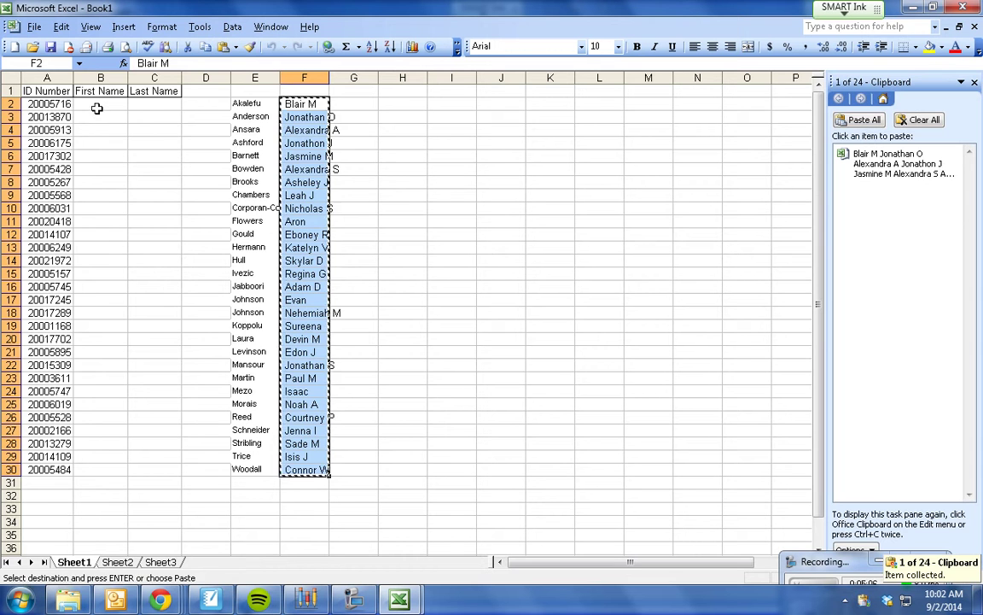
{"action": "left_click", "coordinate": [62, 27]}
{"action": "left_click", "coordinate": [84, 116]}
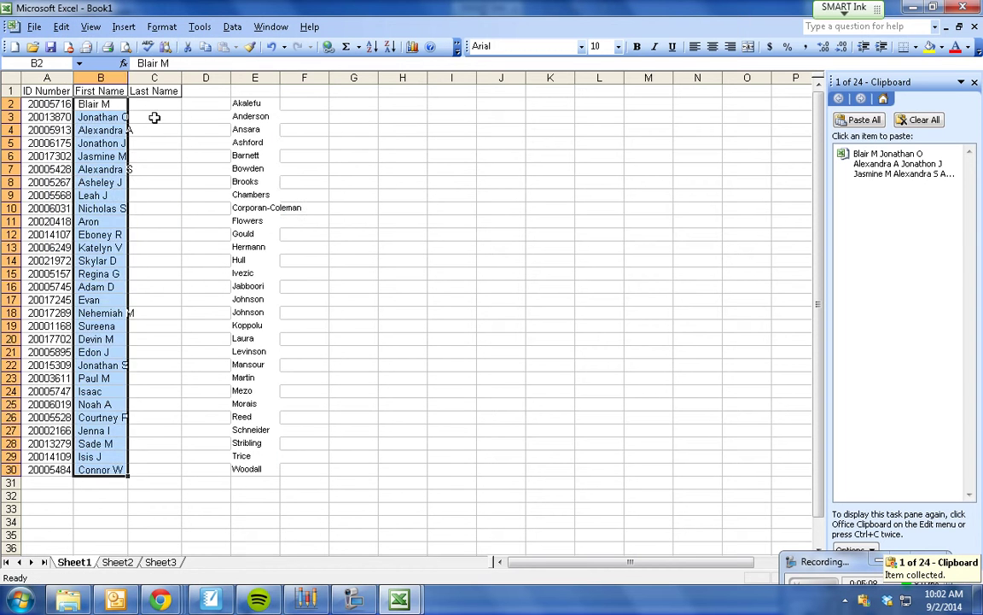
Step: Move the last names from E2:E30 into the Last Name column starting at C2
{"action": "left_click_drag", "start_coordinate": [248, 104], "coordinate": [253, 467]}
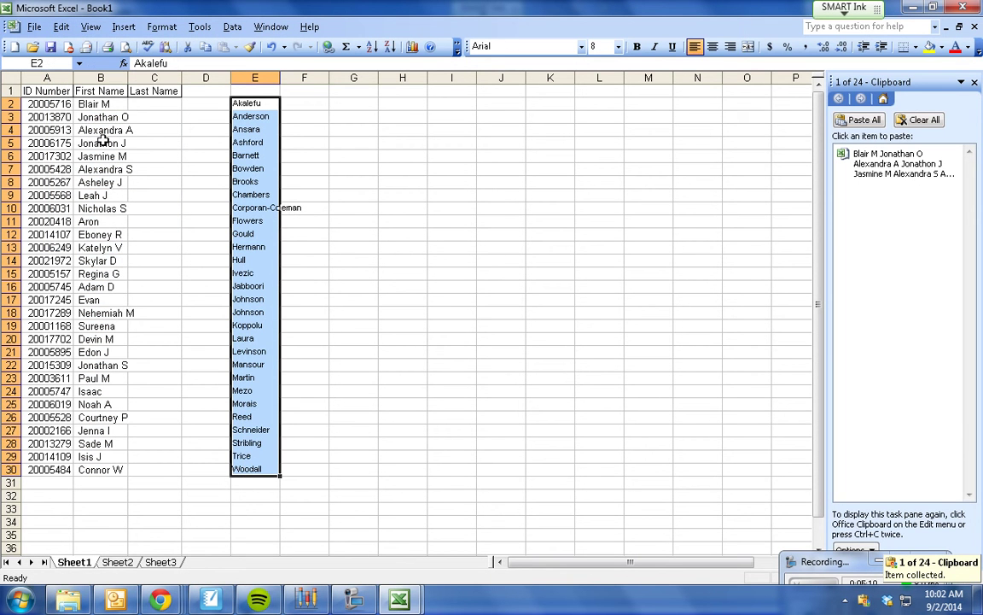
{"action": "left_click", "coordinate": [68, 28]}
{"action": "left_click", "coordinate": [75, 60]}
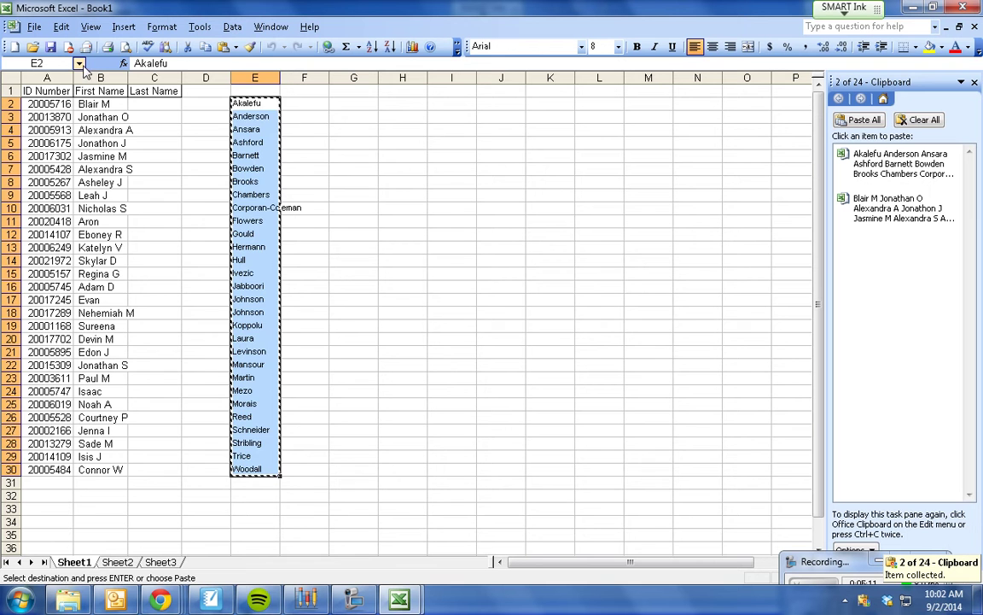
{"action": "left_click", "coordinate": [134, 103]}
{"action": "left_click", "coordinate": [61, 26]}
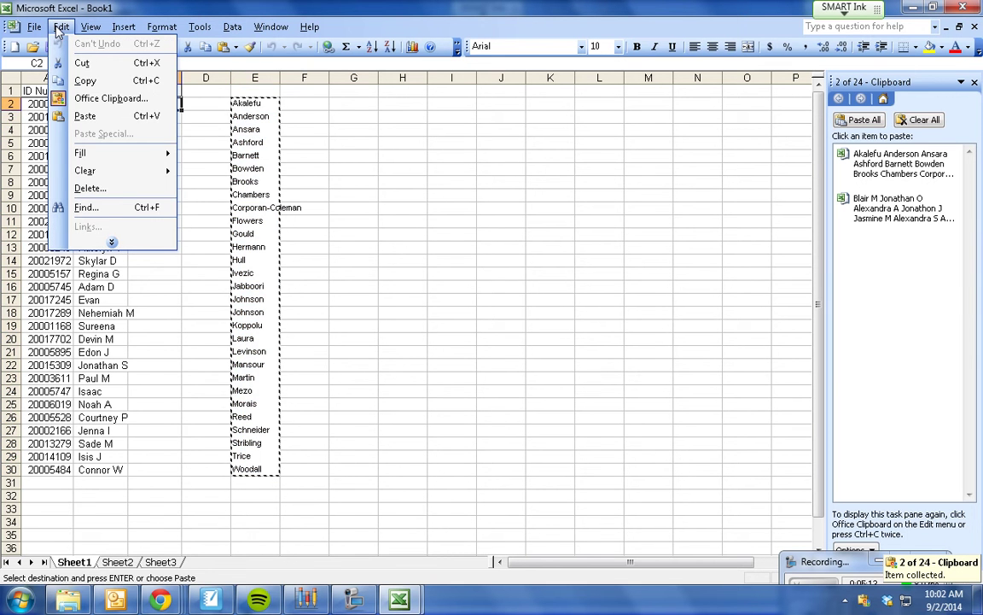
{"action": "left_click", "coordinate": [84, 116]}
Step: Save the workbook to the Desktop under the file name Test Class
{"action": "left_click", "coordinate": [34, 27]}
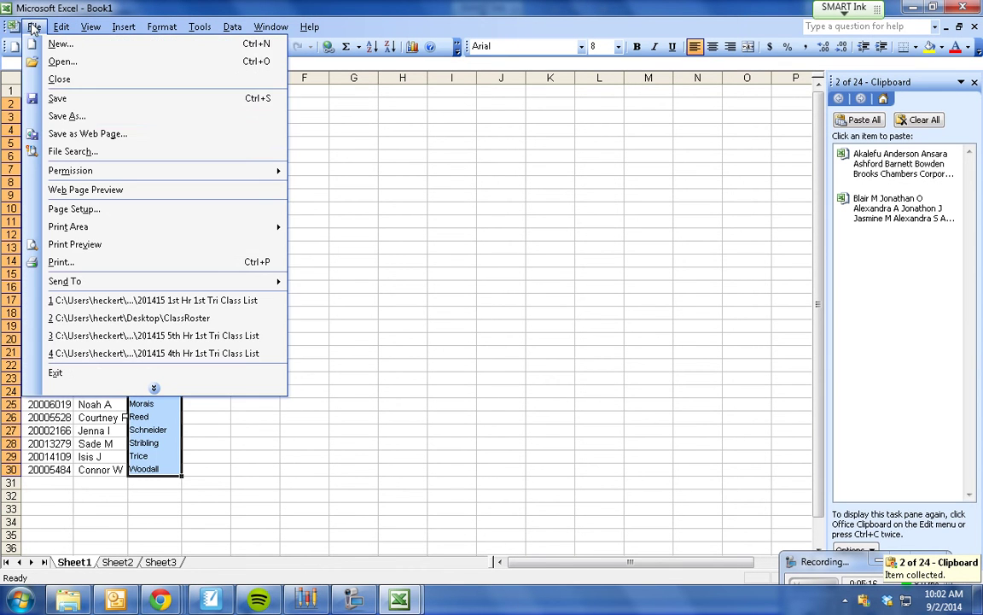
{"action": "left_click", "coordinate": [69, 116]}
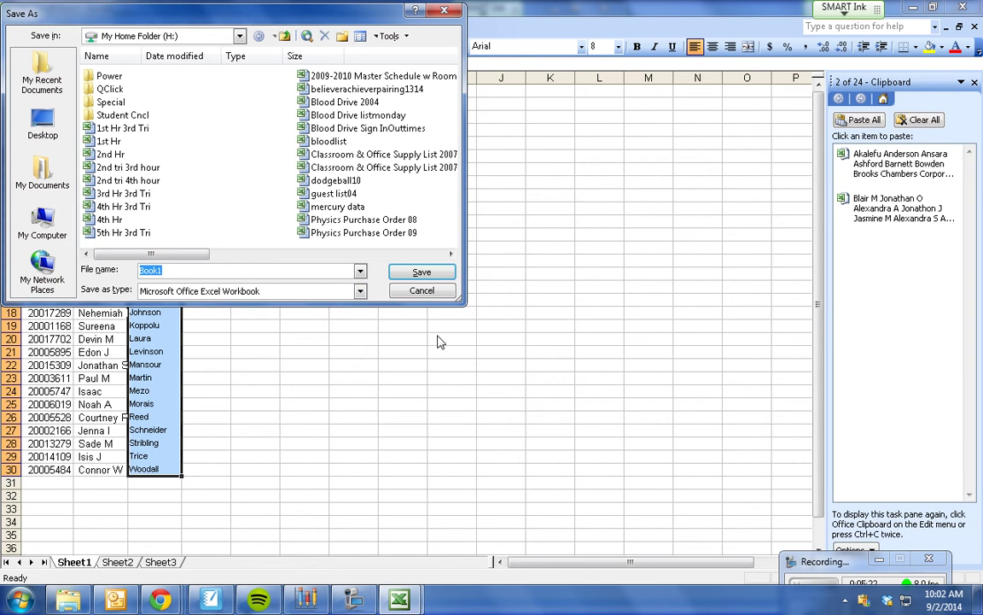
{"action": "type", "text": "Test Class"}
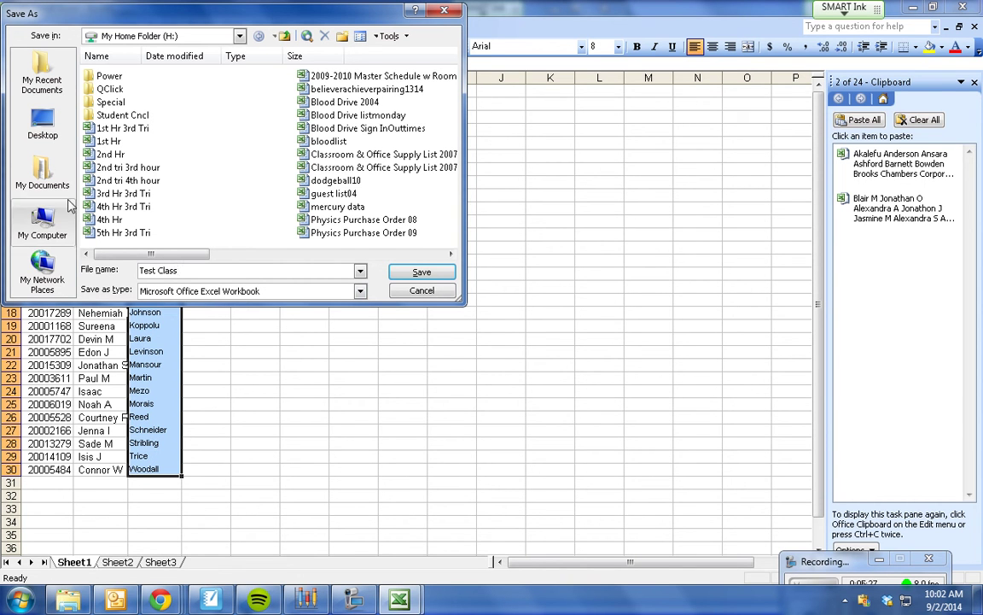
{"action": "left_click", "coordinate": [42, 126]}
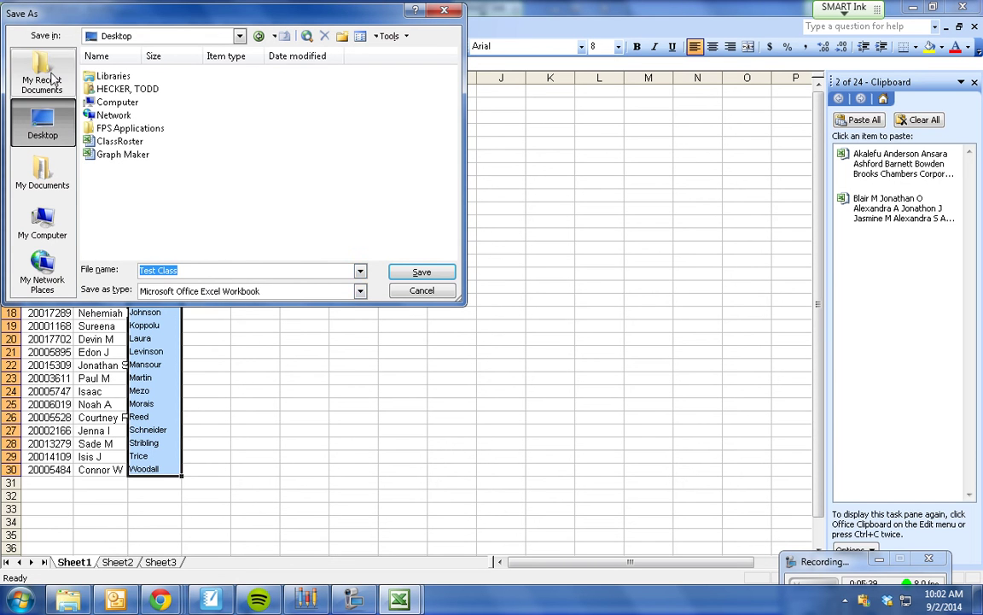
{"action": "left_click", "coordinate": [412, 271]}
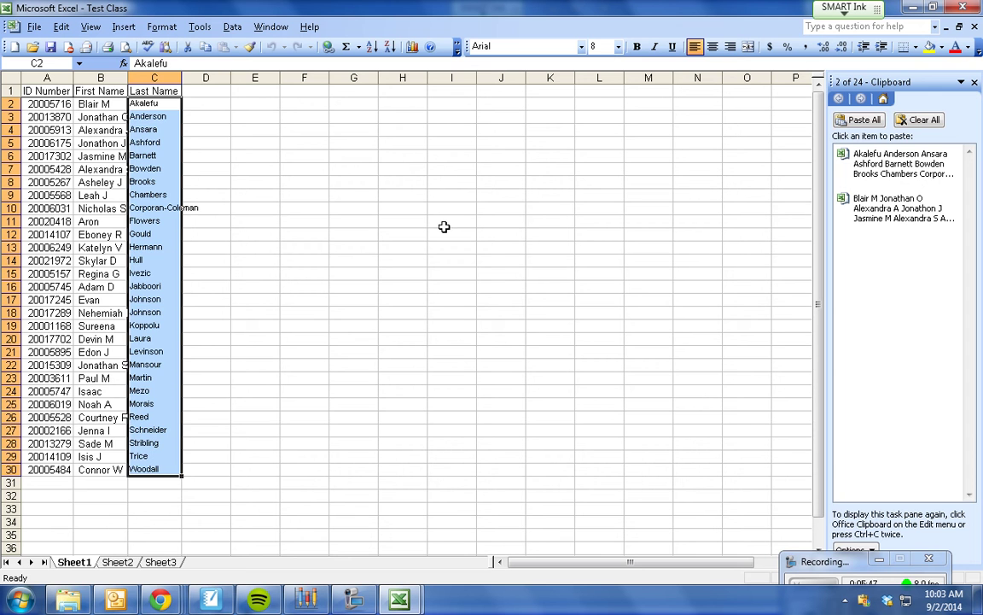
Step: Set the font size of the class list in A1:C30 to 10 and save the workbook
{"action": "left_click", "coordinate": [318, 430]}
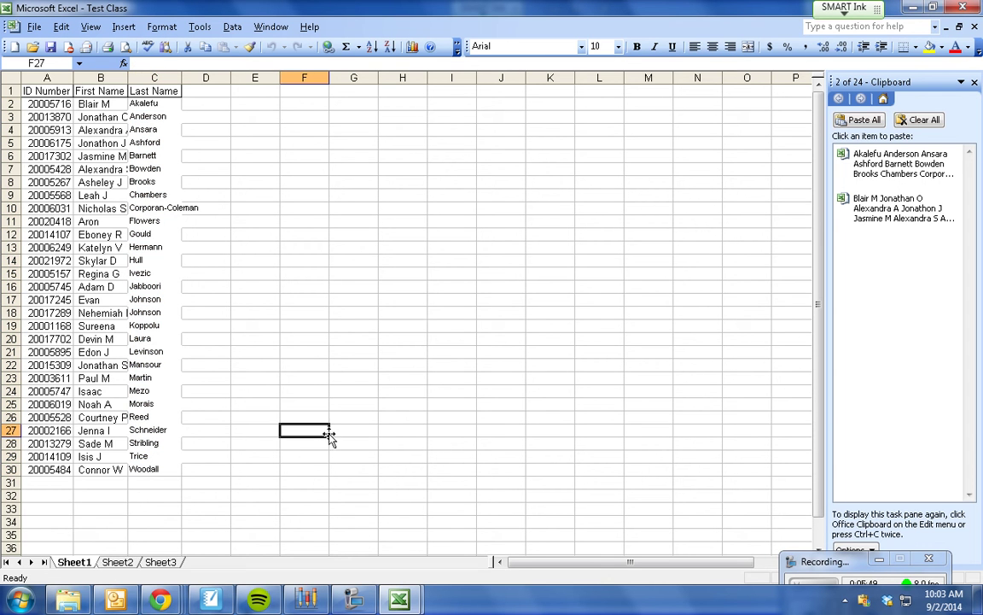
{"action": "left_click", "coordinate": [151, 470]}
{"action": "left_click_drag", "start_coordinate": [151, 469], "coordinate": [6, 76]}
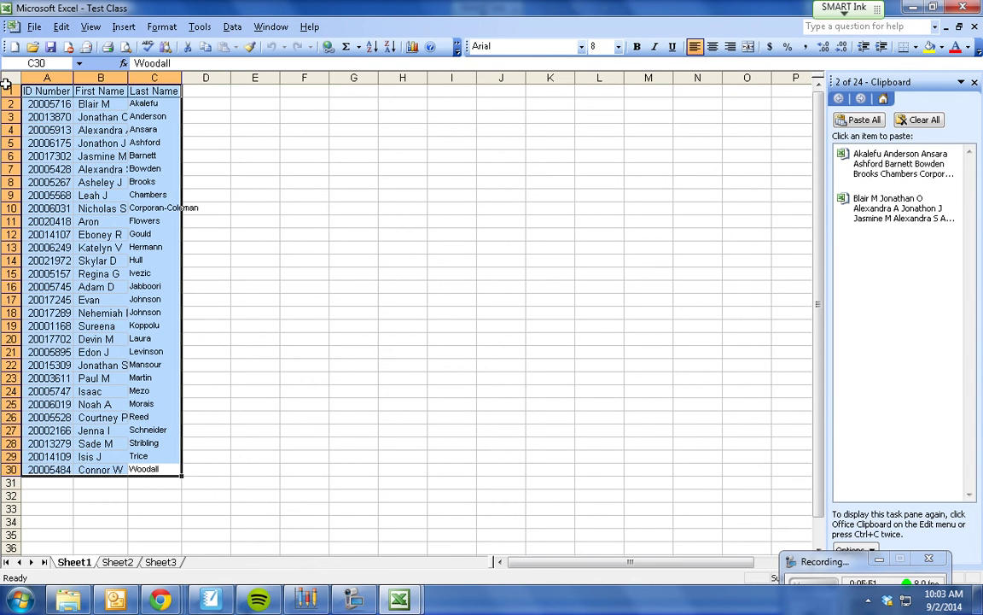
{"action": "left_click", "coordinate": [617, 48]}
{"action": "left_click", "coordinate": [595, 86]}
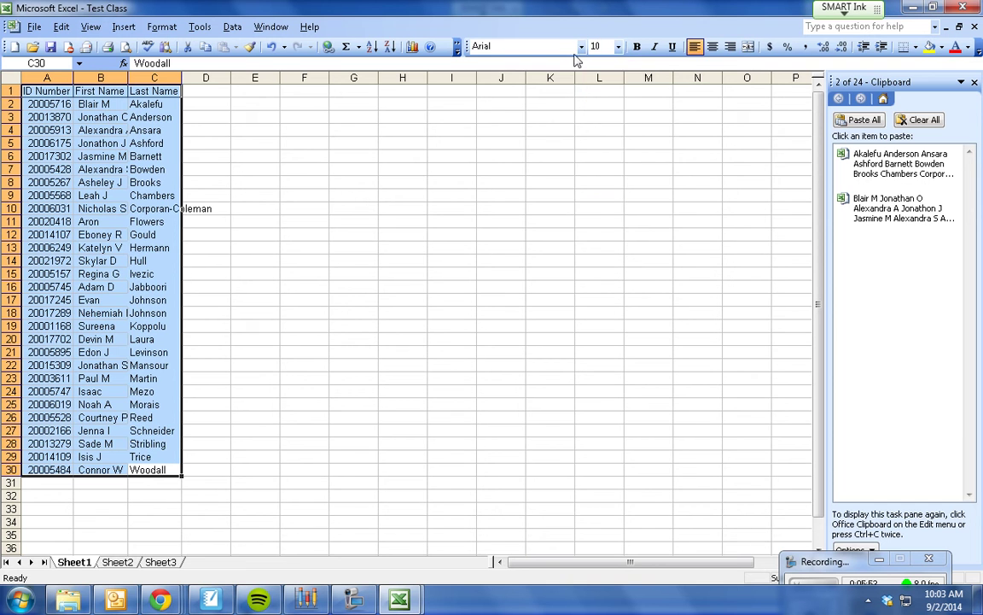
{"action": "left_click", "coordinate": [581, 48]}
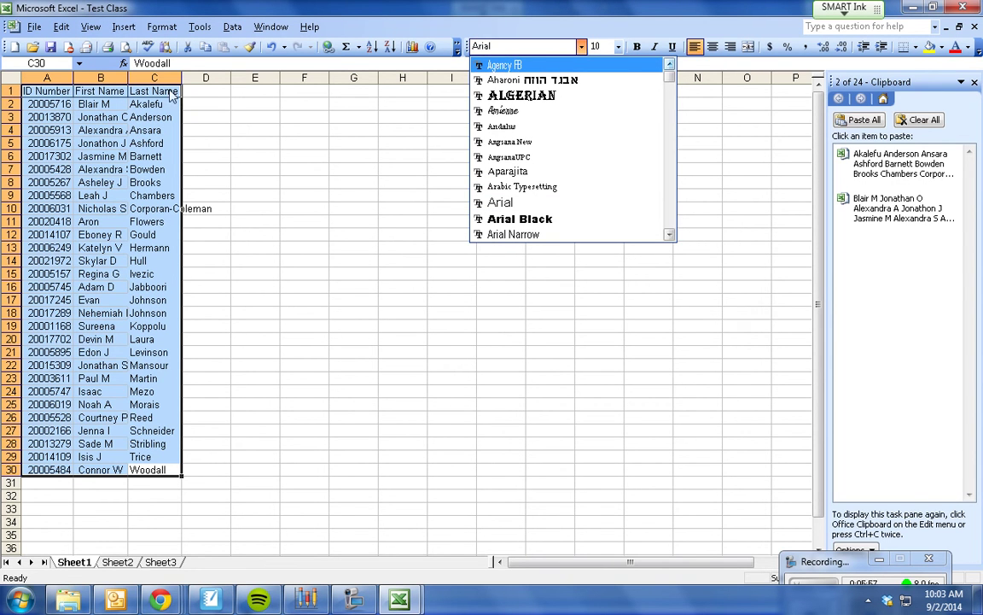
{"action": "left_click", "coordinate": [232, 130]}
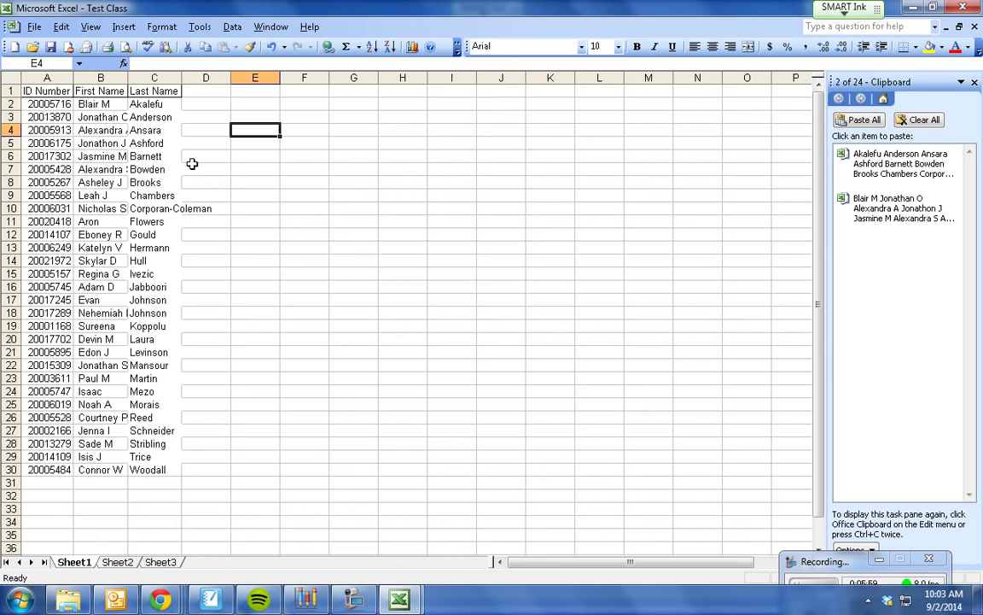
{"action": "left_click", "coordinate": [51, 47]}
Step: Open Response Teacher Tools from the SMART Tools programs of SMART Technologies
{"action": "left_click", "coordinate": [19, 601]}
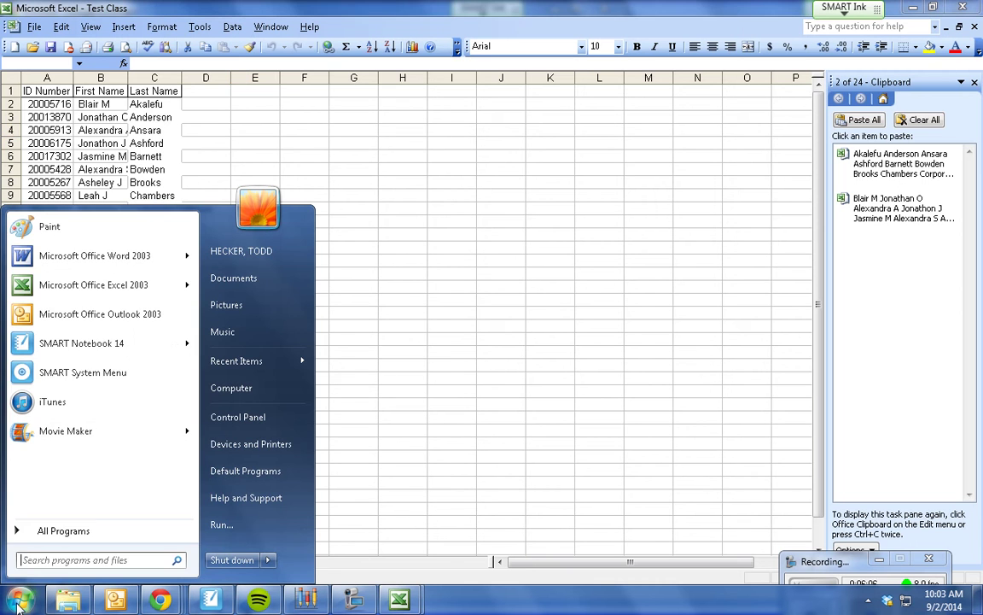
{"action": "left_click", "coordinate": [72, 531]}
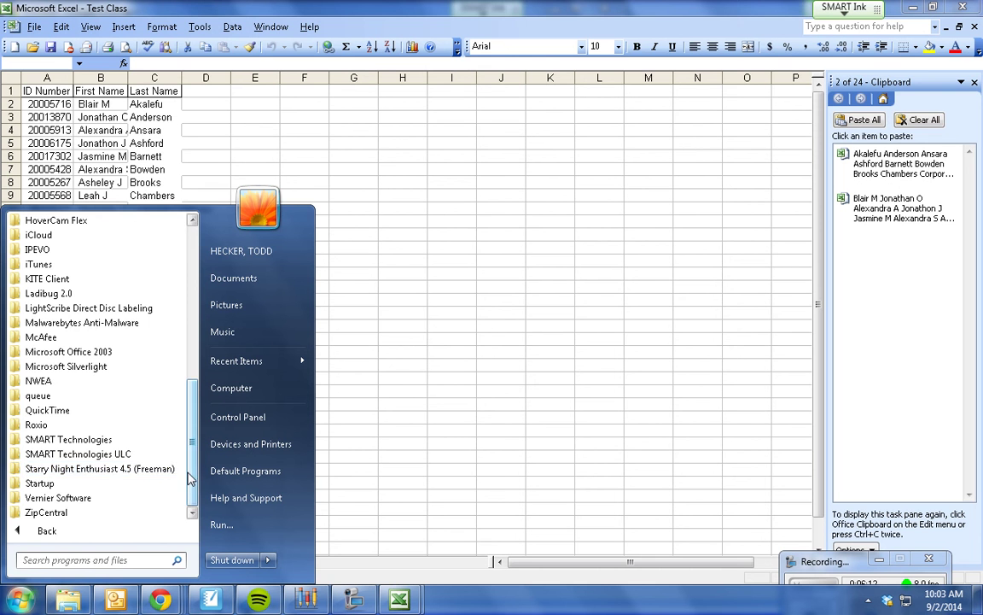
{"action": "left_click", "coordinate": [68, 439]}
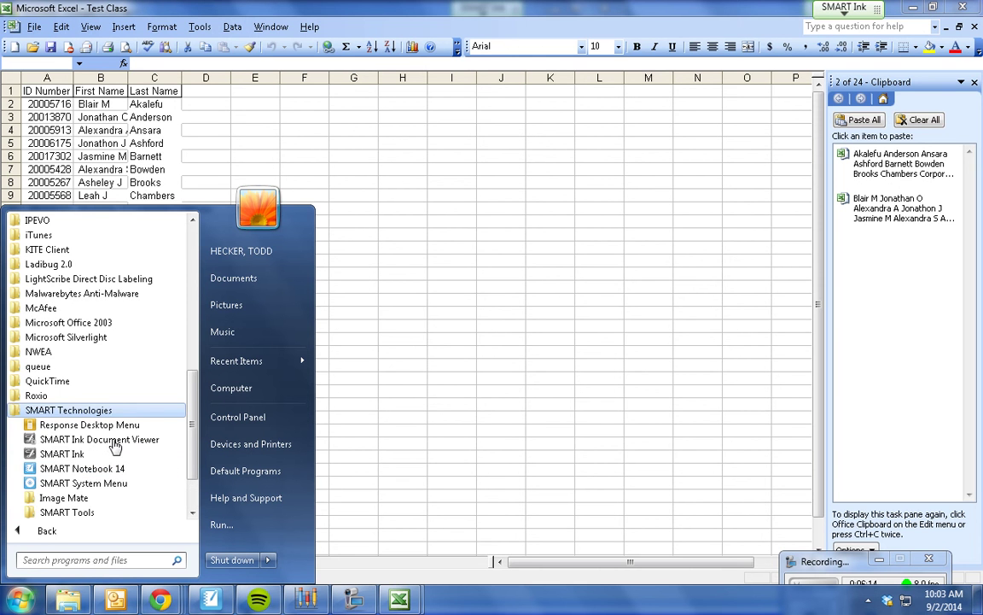
{"action": "left_click", "coordinate": [75, 514]}
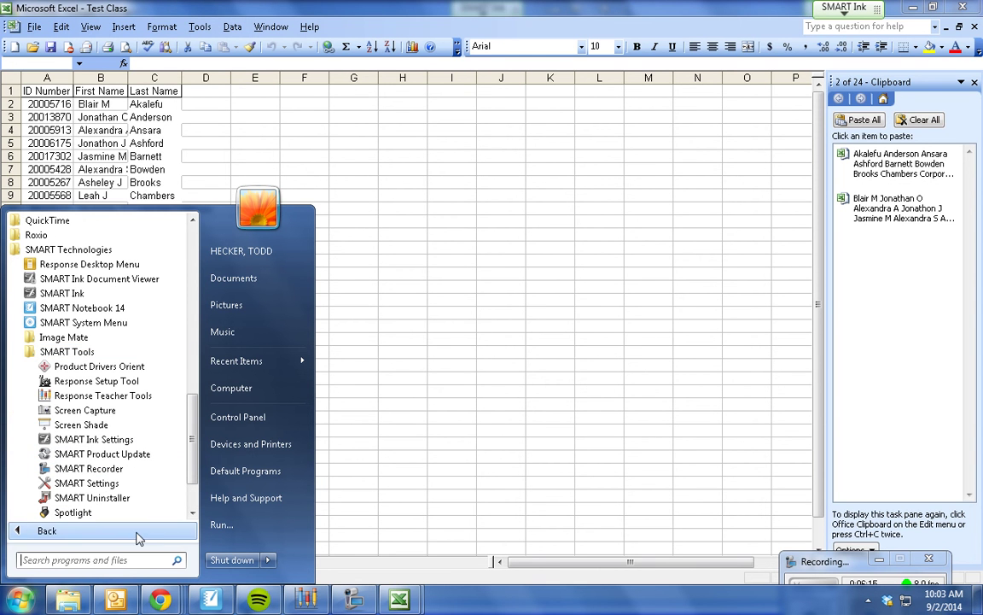
{"action": "left_click", "coordinate": [109, 396]}
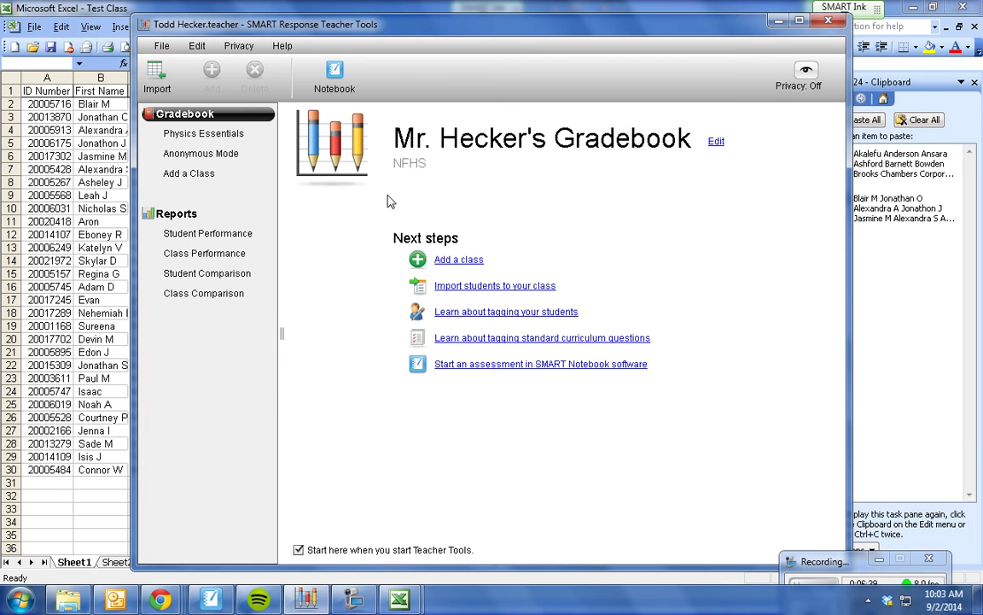
Step: Add a class named Test Class with period 2, location 707 and a passing grade of 80%
{"action": "left_click", "coordinate": [461, 267]}
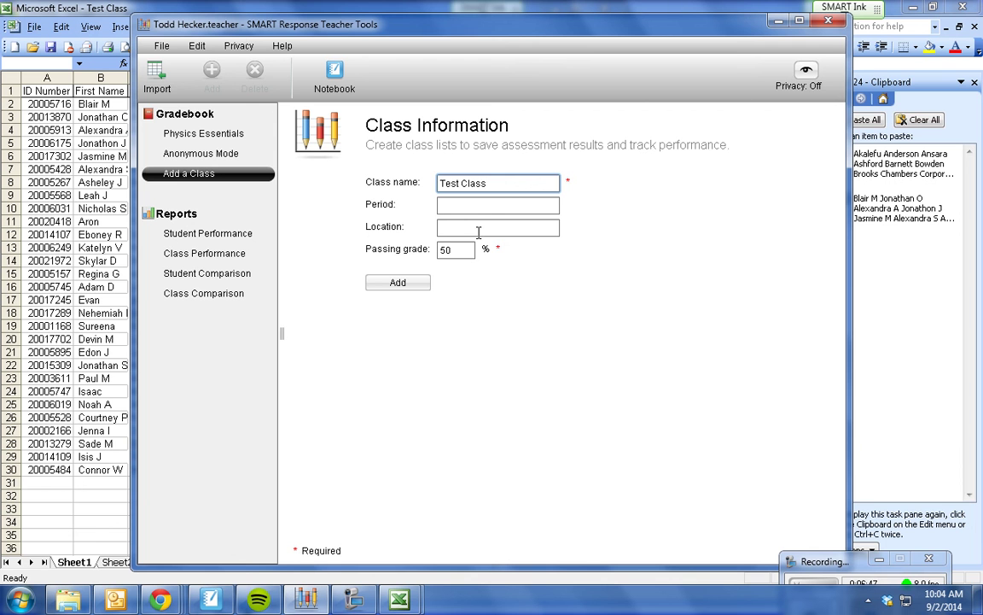
{"action": "key", "text": "Tab"}
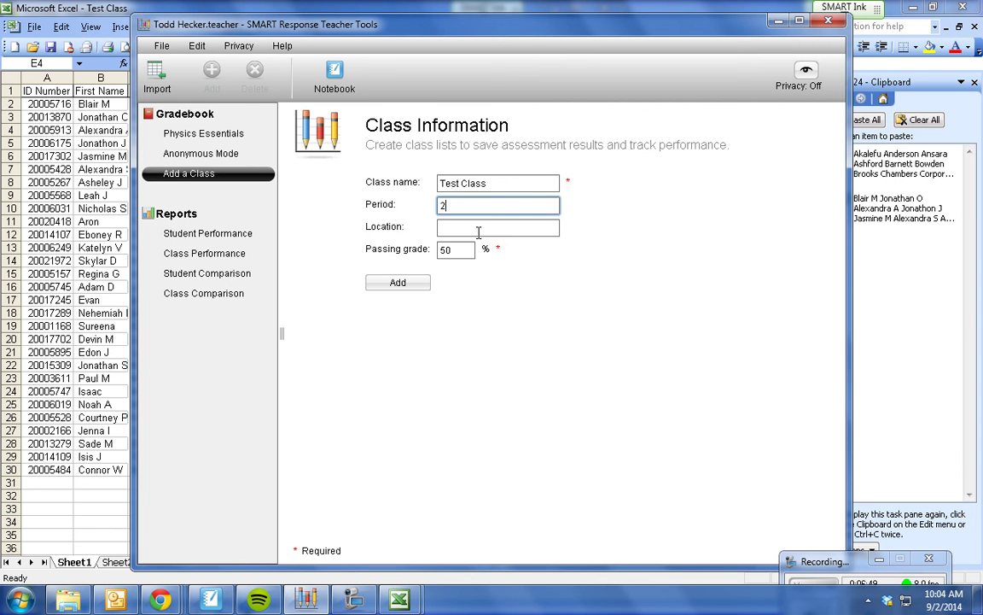
{"action": "key", "text": "Tab"}
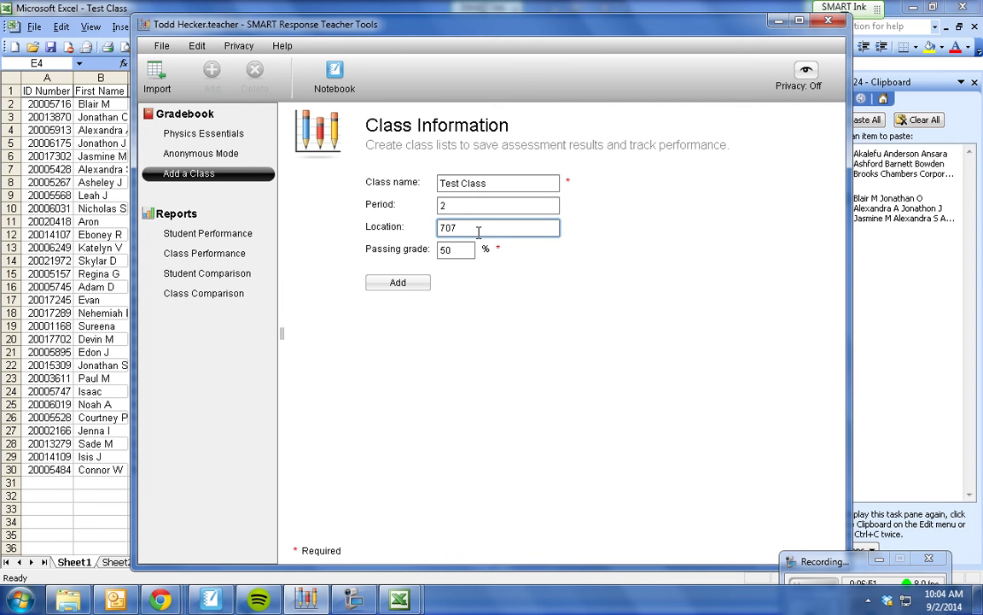
{"action": "key", "text": "Tab"}
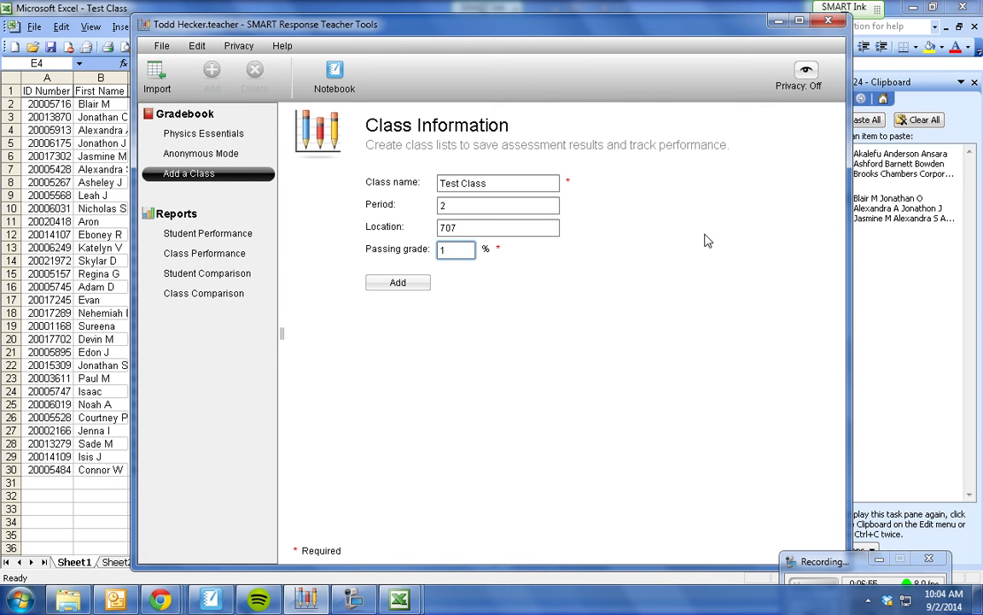
{"action": "type", "text": "1"}
{"action": "key", "text": "BackSpace"}
{"action": "type", "text": "80"}
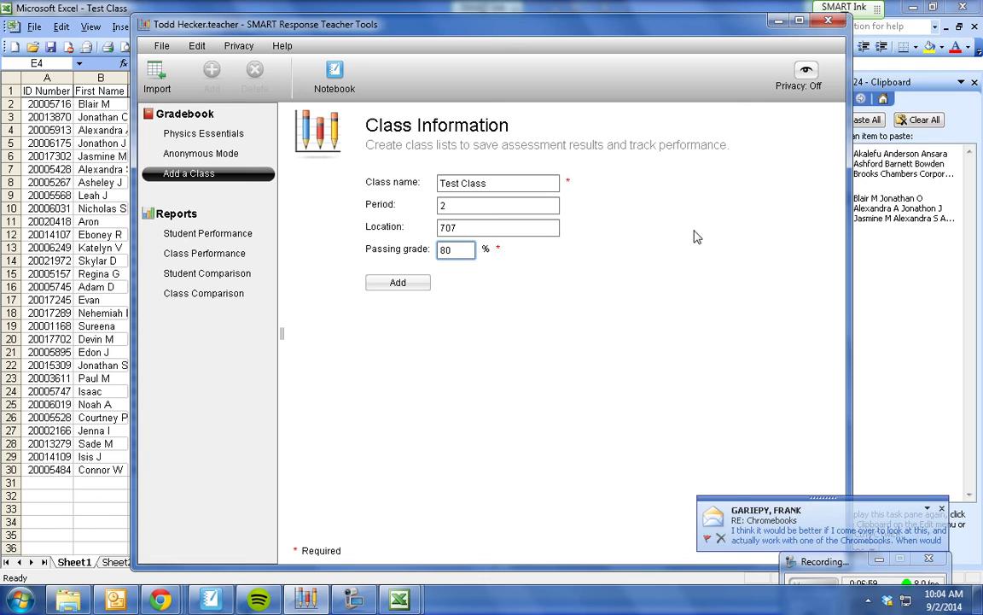
{"action": "left_click", "coordinate": [941, 510]}
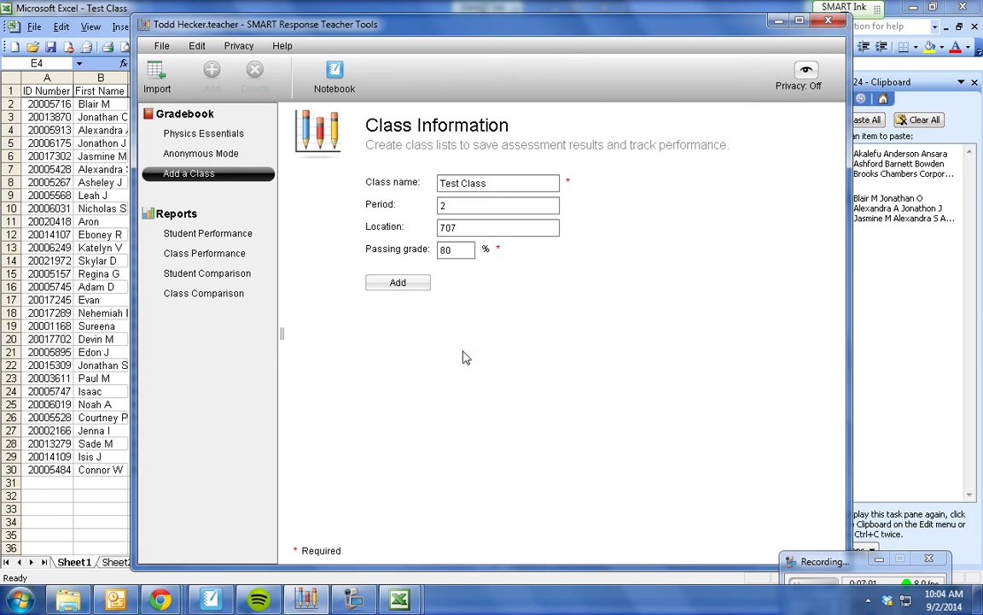
{"action": "left_click", "coordinate": [409, 285]}
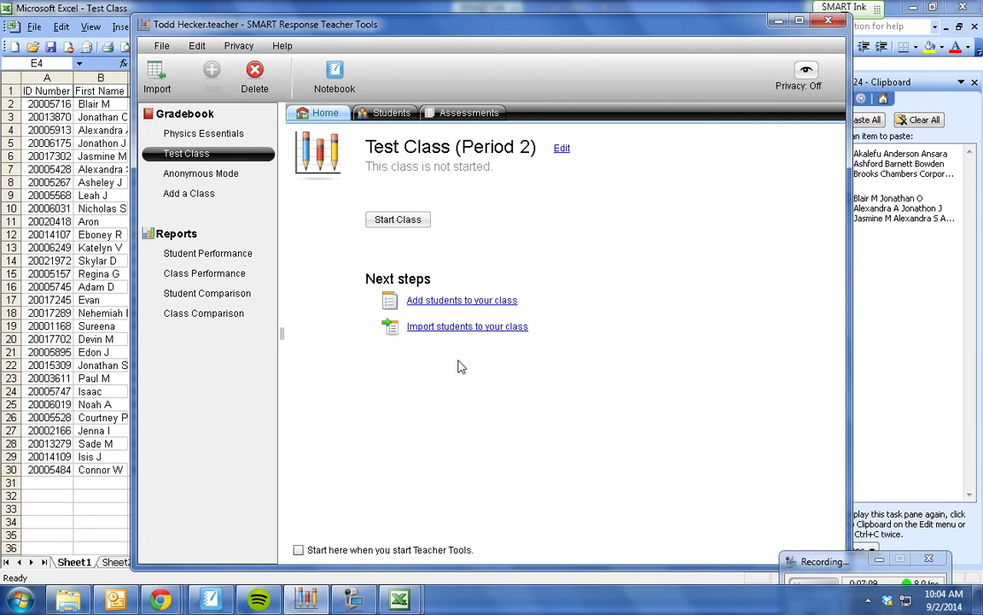
Step: Examine the blank form for adding students to Test Class manually and return to the class overview
{"action": "left_click", "coordinate": [458, 301]}
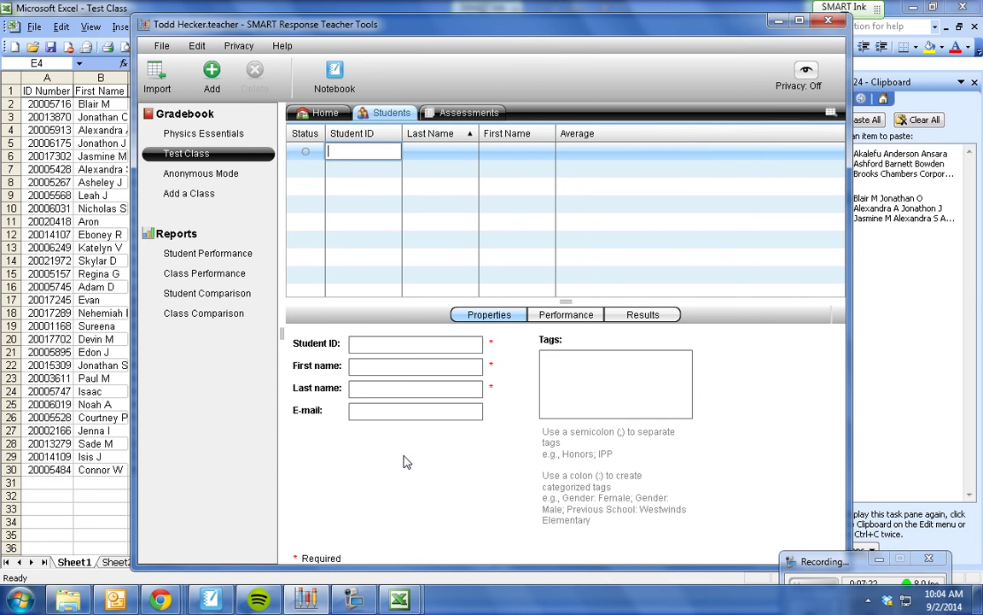
{"action": "left_click", "coordinate": [330, 115]}
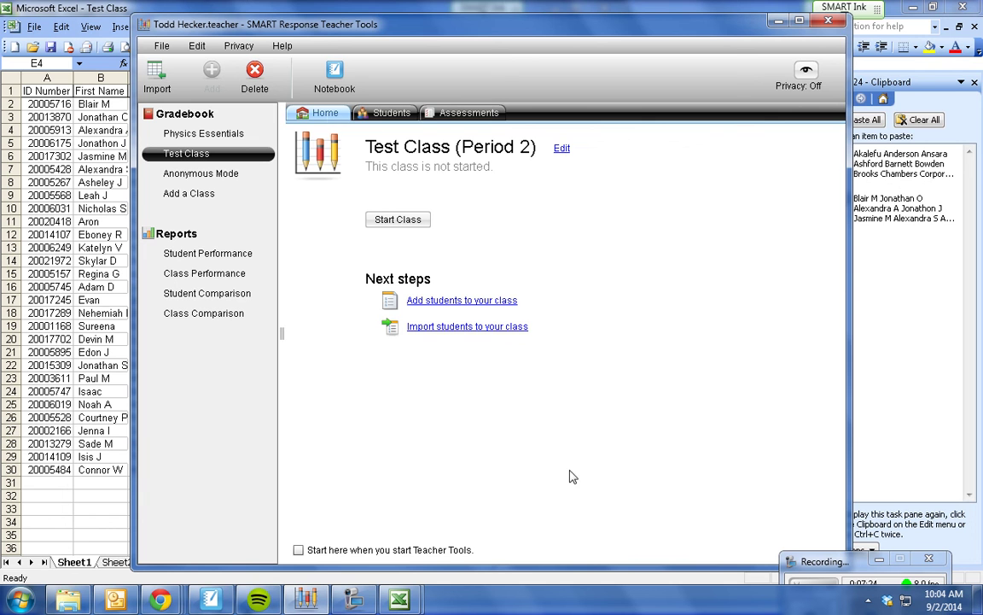
{"action": "left_click", "coordinate": [453, 300]}
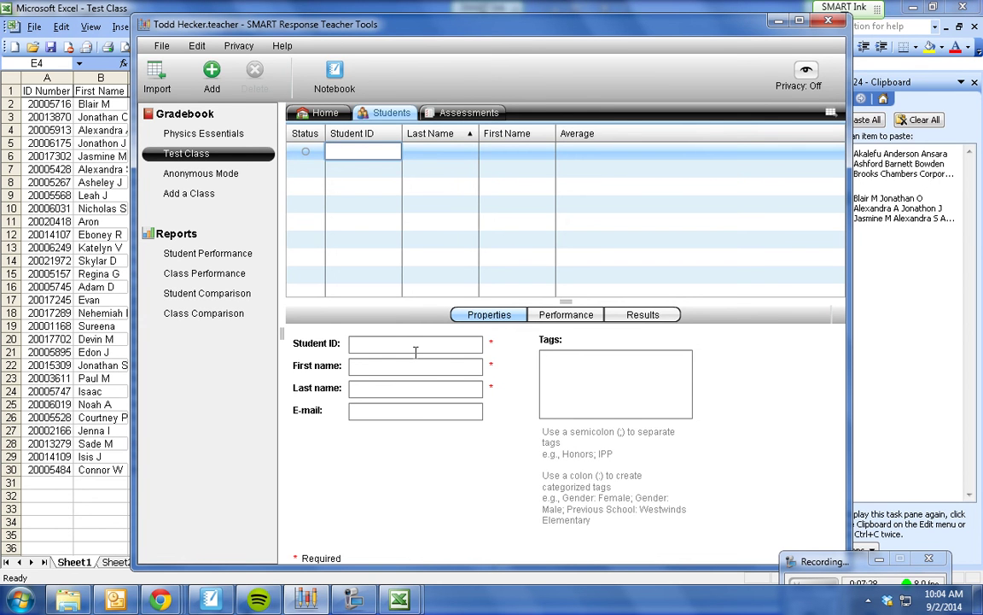
{"action": "left_click", "coordinate": [324, 113]}
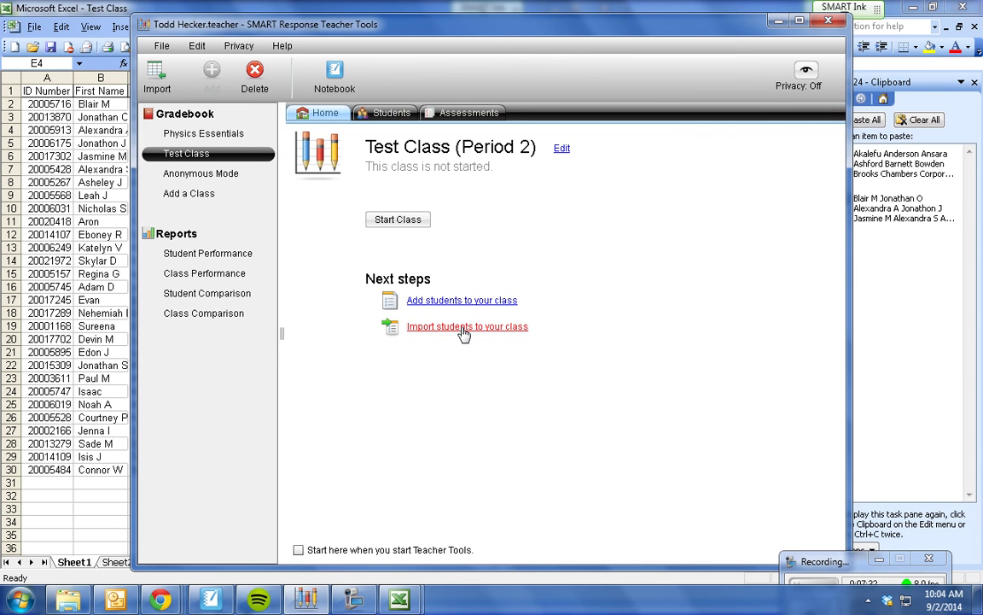
Step: Import students into Test Class (Period 2) from the Microsoft Excel file Test Class on the Desktop
{"action": "left_click", "coordinate": [456, 328]}
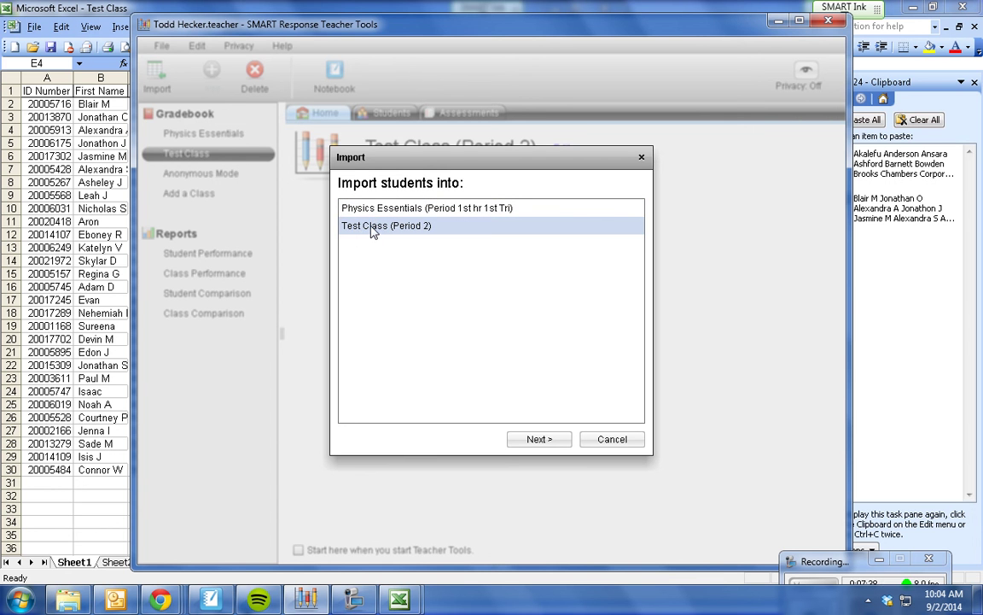
{"action": "left_click", "coordinate": [547, 440]}
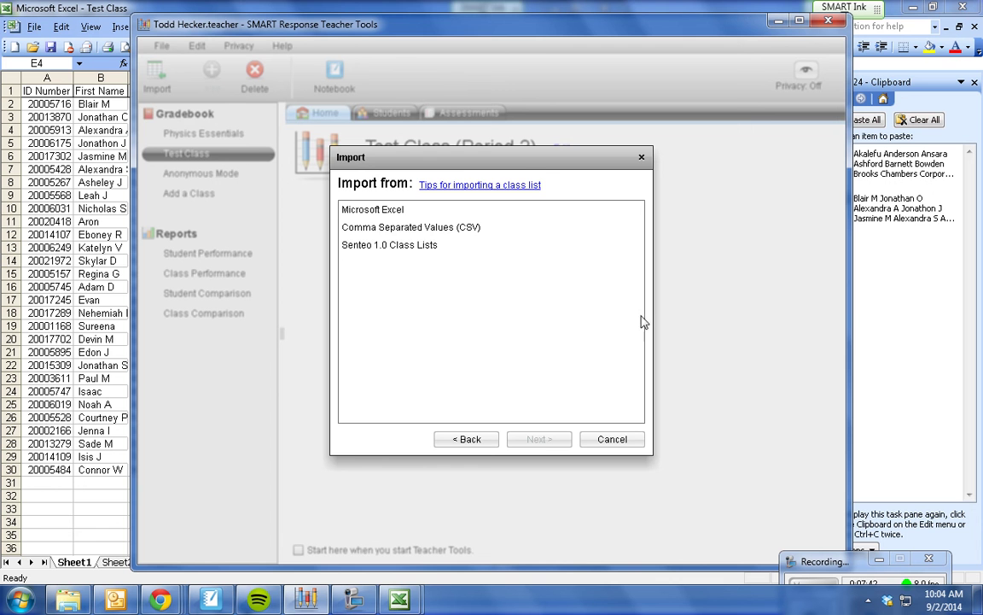
{"action": "left_click", "coordinate": [391, 211]}
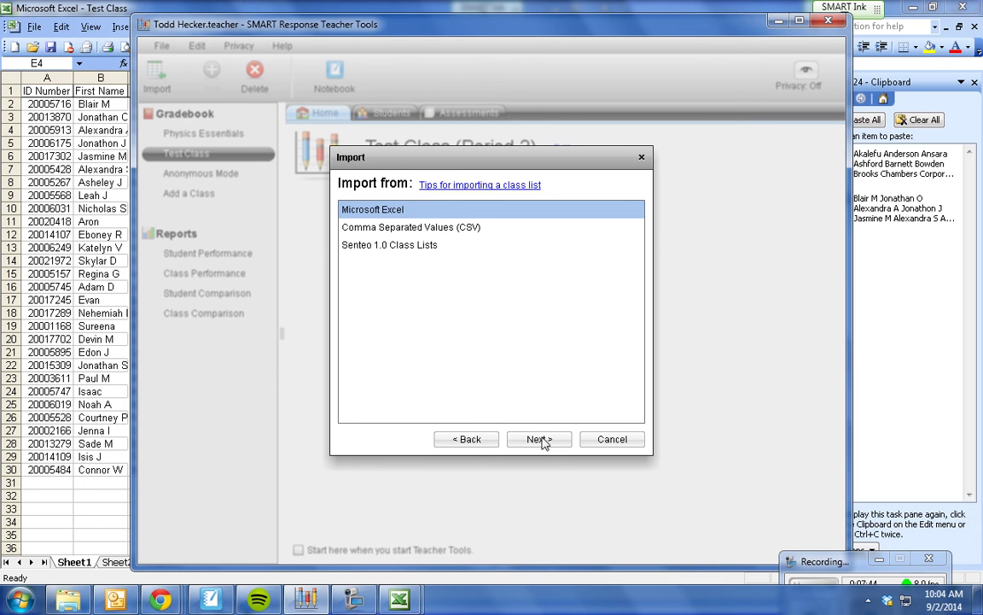
{"action": "left_click", "coordinate": [542, 440]}
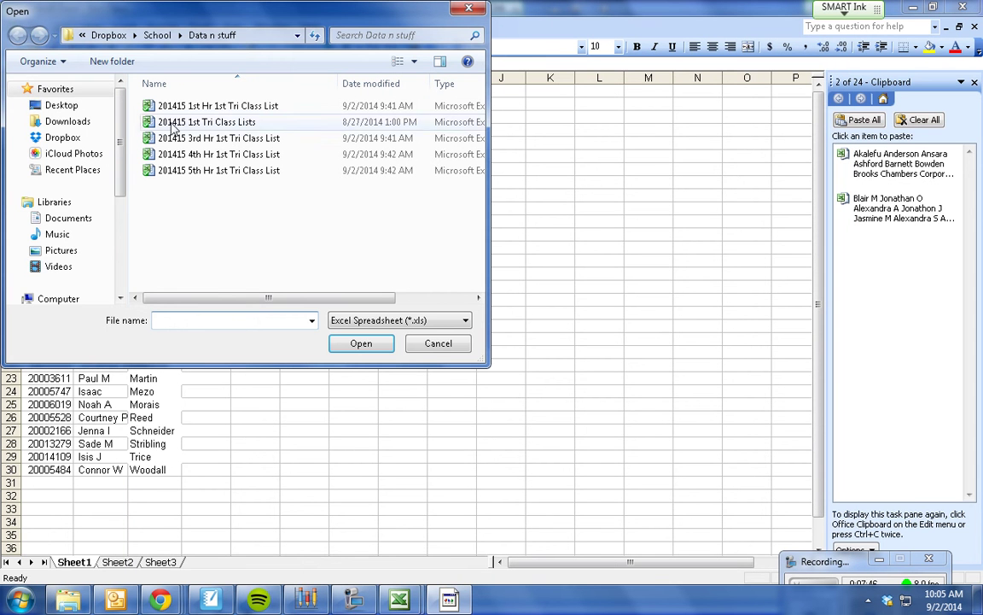
{"action": "left_click", "coordinate": [60, 110]}
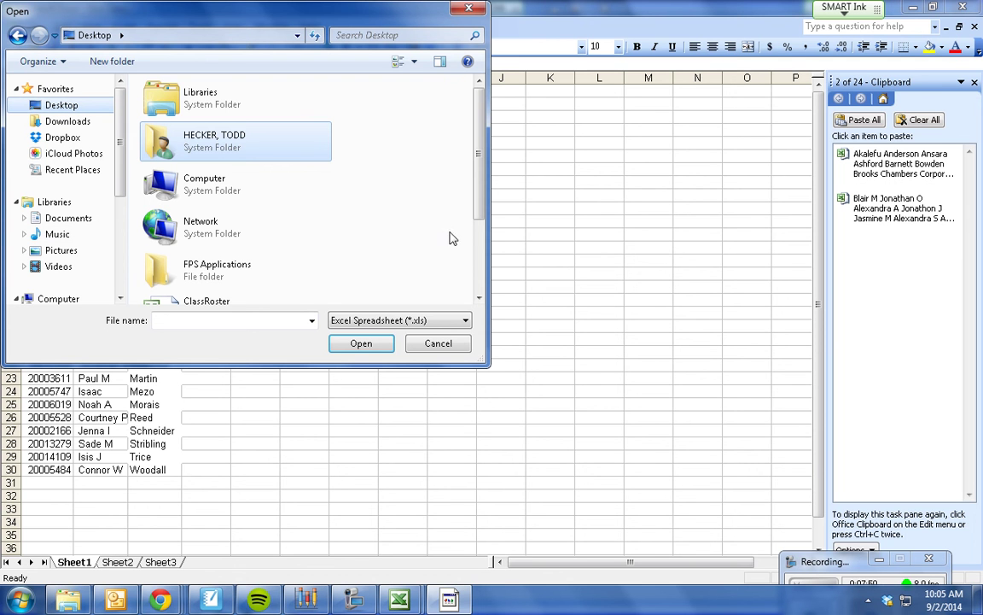
{"action": "left_click_drag", "start_coordinate": [478, 205], "coordinate": [491, 277]}
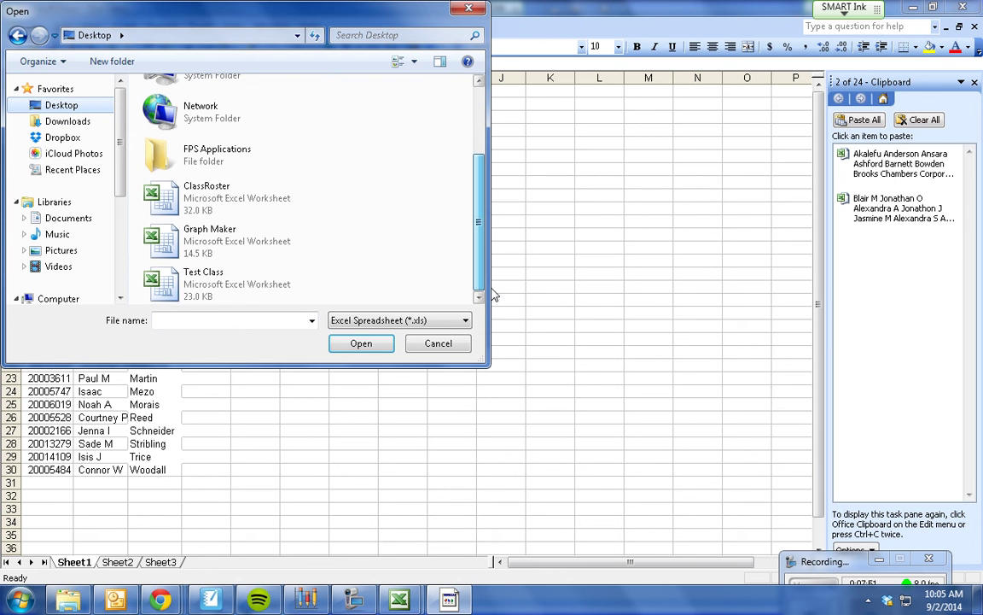
{"action": "left_click", "coordinate": [212, 290]}
{"action": "left_click", "coordinate": [360, 344]}
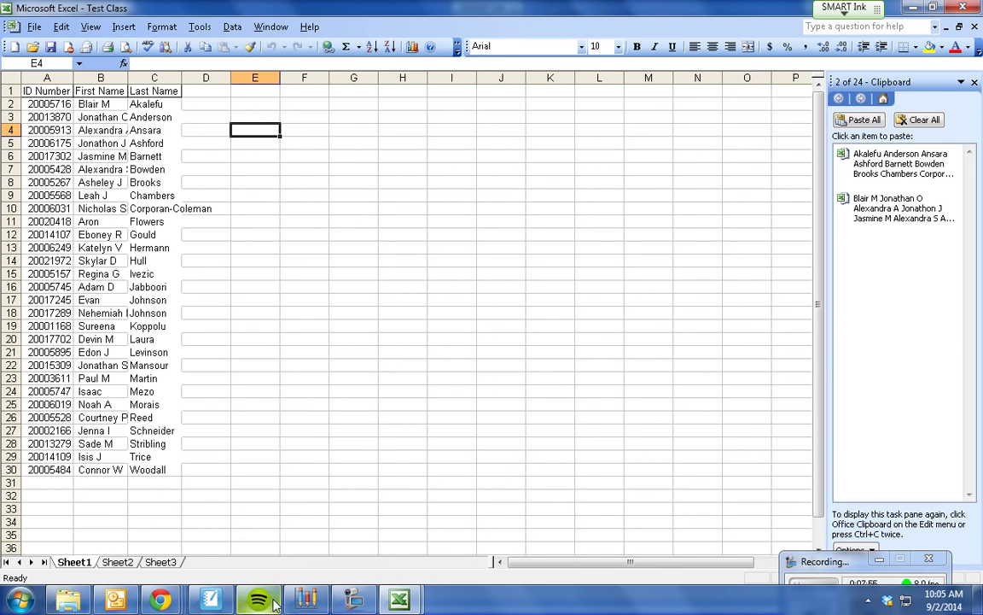
{"action": "left_click", "coordinate": [305, 601]}
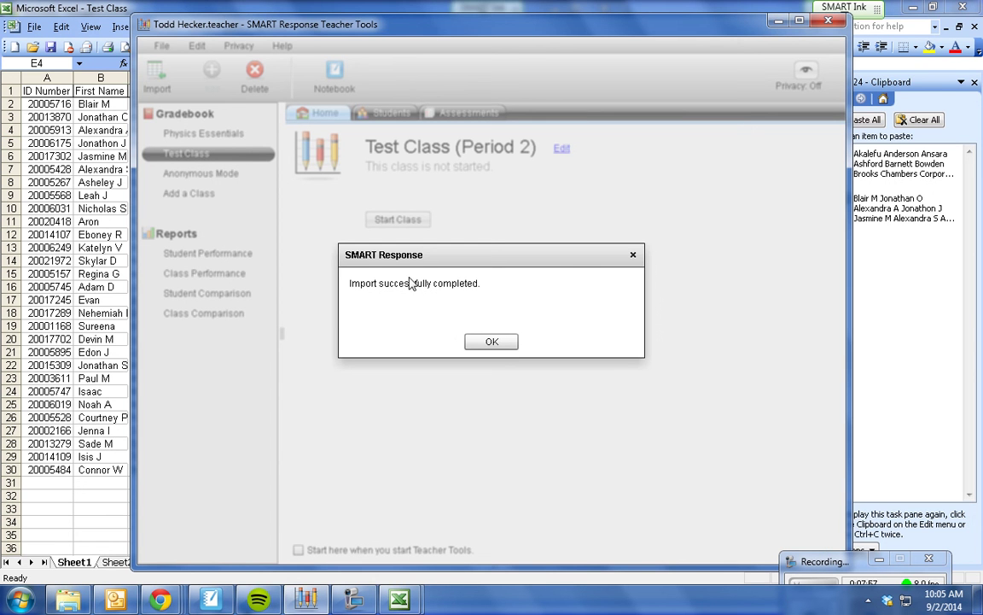
{"action": "left_click", "coordinate": [480, 343]}
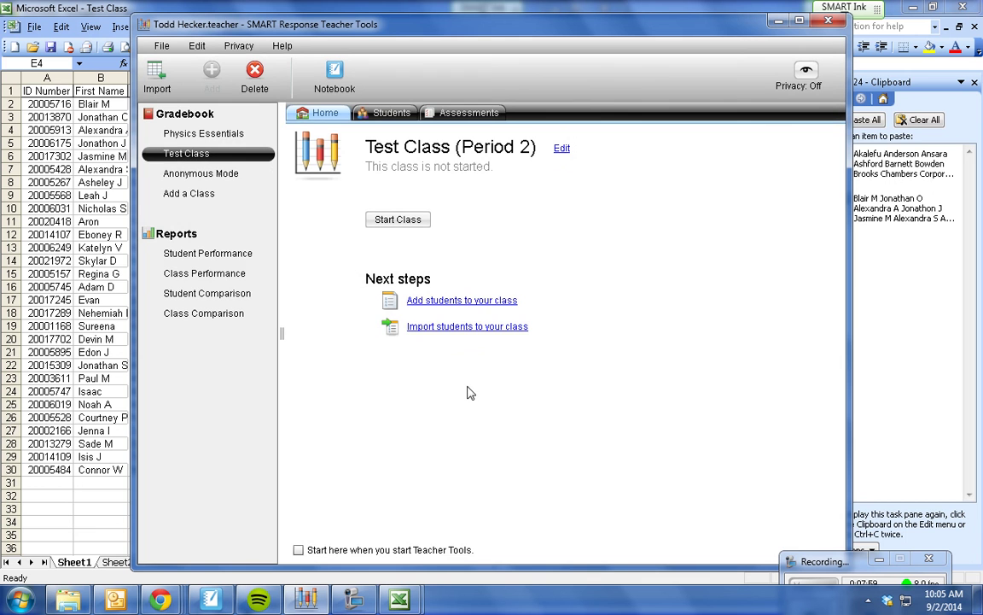
Step: Review the imported student list of Test Class
{"action": "left_click", "coordinate": [365, 117]}
{"action": "mouse_move", "coordinate": [839, 187]}
{"action": "left_mouse_down"}
{"action": "mouse_move", "coordinate": [859, 287]}
{"action": "mouse_move", "coordinate": [838, 272]}
{"action": "mouse_move", "coordinate": [833, 190]}
{"action": "left_mouse_up"}
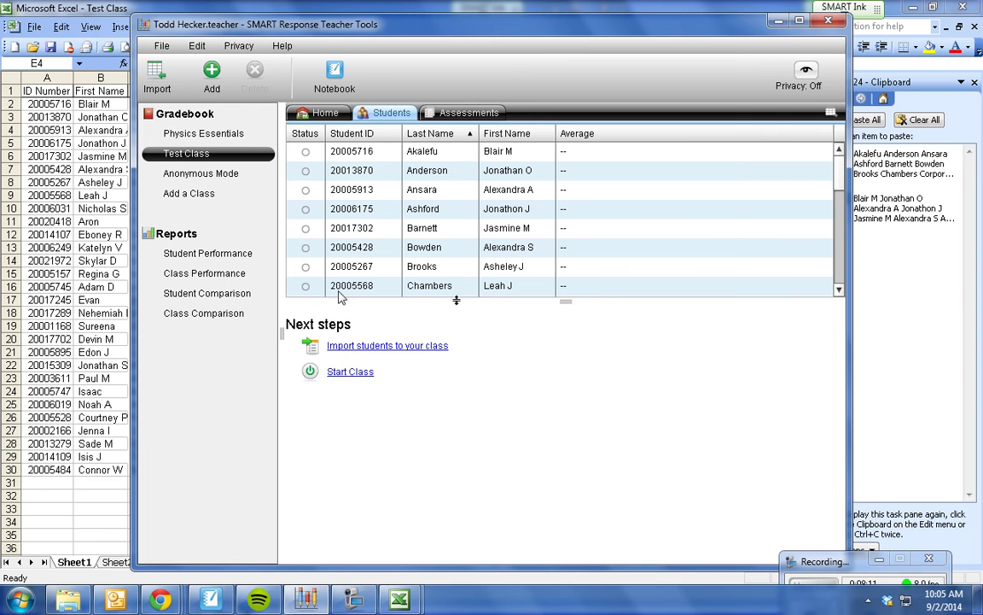
{"action": "left_click", "coordinate": [849, 564]}
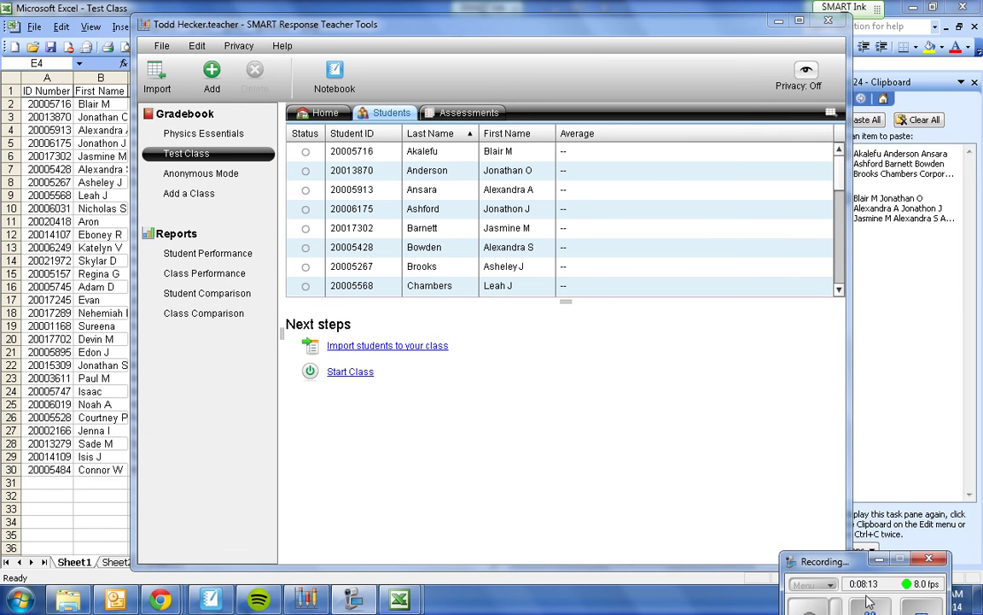